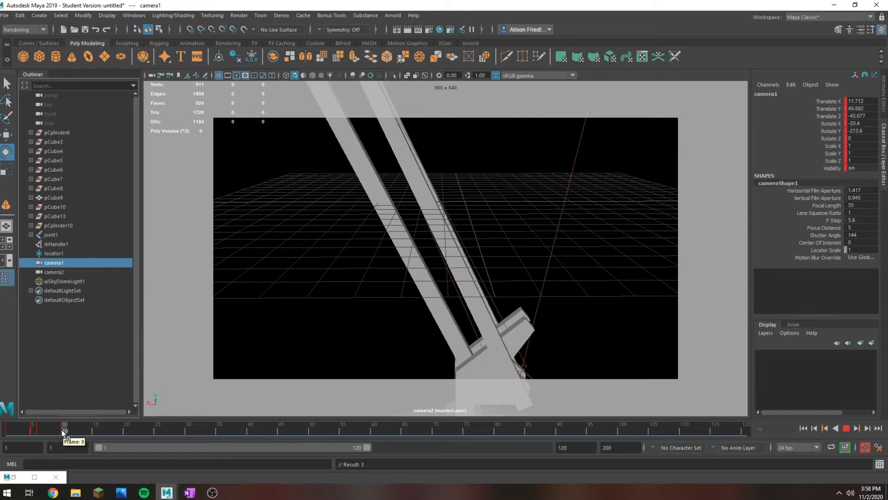
- Select camera2 and preview its keyframed move through the timeline up to frame 16
{"action": "left_click", "coordinate": [51, 279]}
{"action": "left_click", "coordinate": [50, 272]}
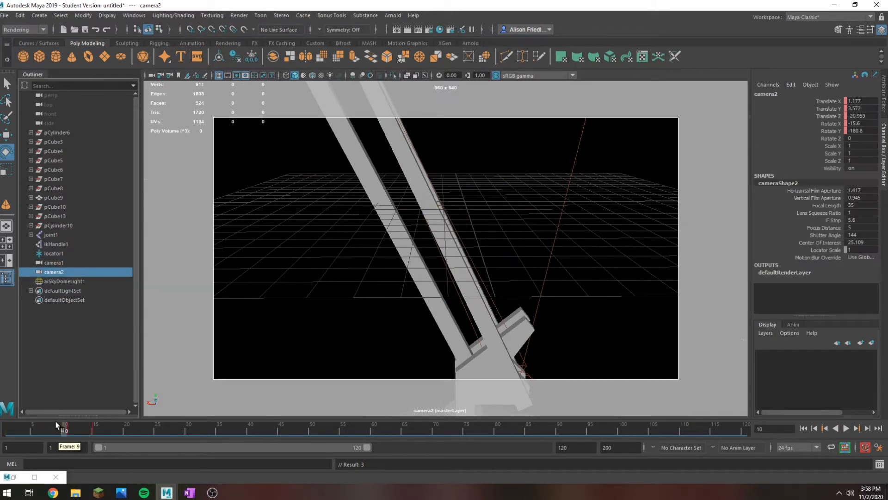
{"action": "left_click_drag", "start_coordinate": [65, 431], "coordinate": [93, 431]}
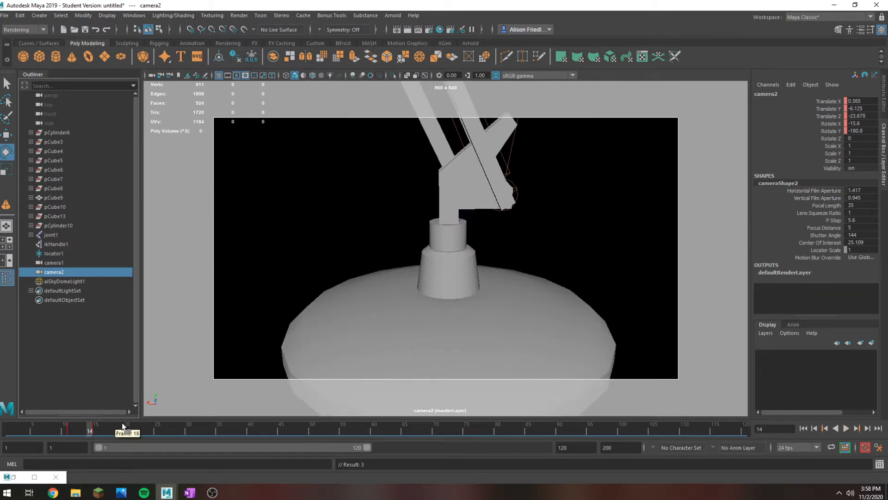
{"action": "key", "text": "alt+v"}
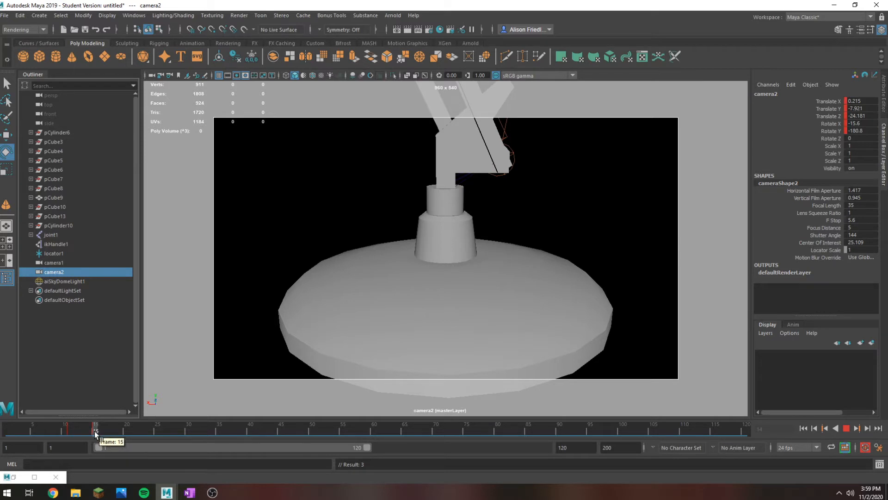
{"action": "left_click", "coordinate": [99, 429]}
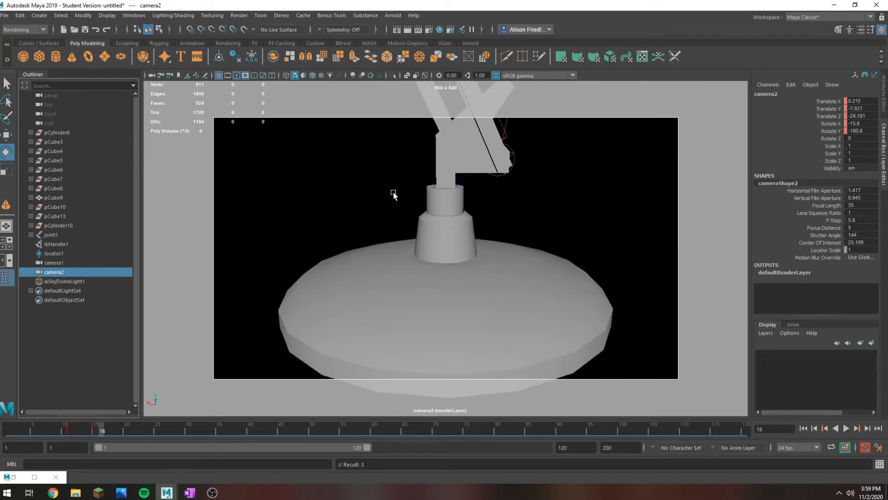
- Look through camera1, select it and preview its keyframed animation from frame 1 to frame 13
{"action": "key", "text": "space"}
{"action": "left_click_drag", "start_coordinate": [440, 174], "coordinate": [551, 190]}
{"action": "left_click", "coordinate": [8, 429]}
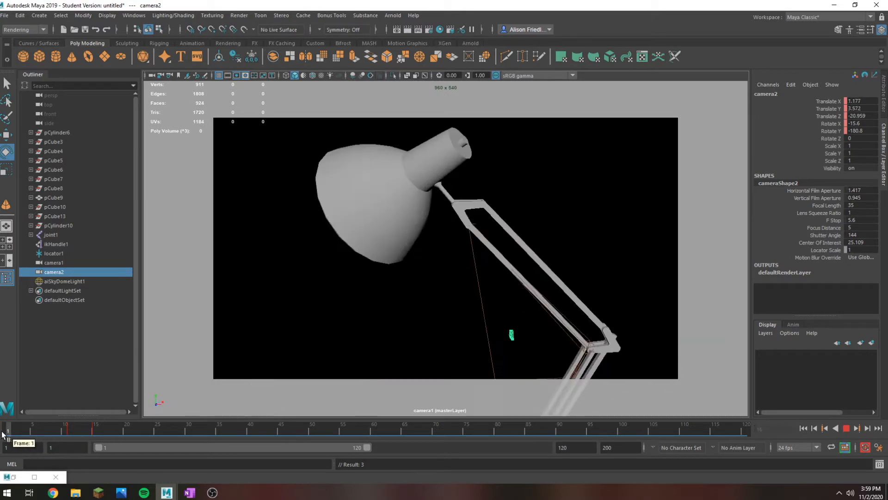
{"action": "left_click", "coordinate": [54, 262]}
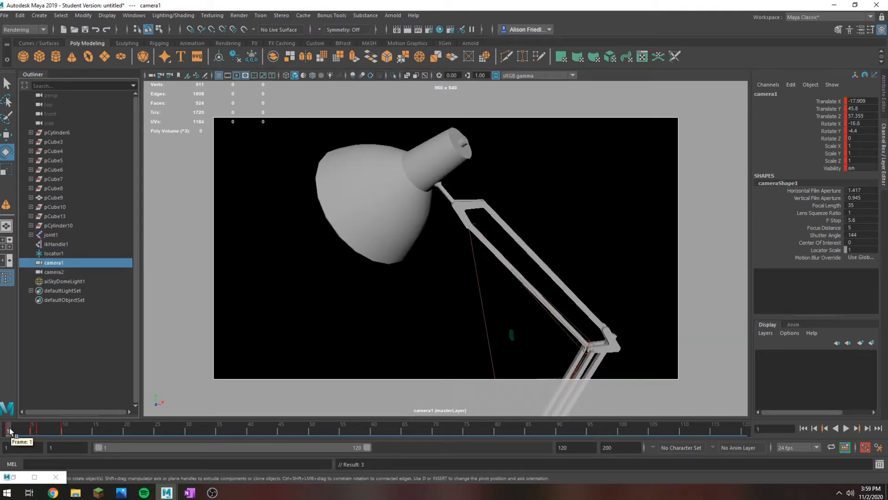
{"action": "key", "text": "alt+v"}
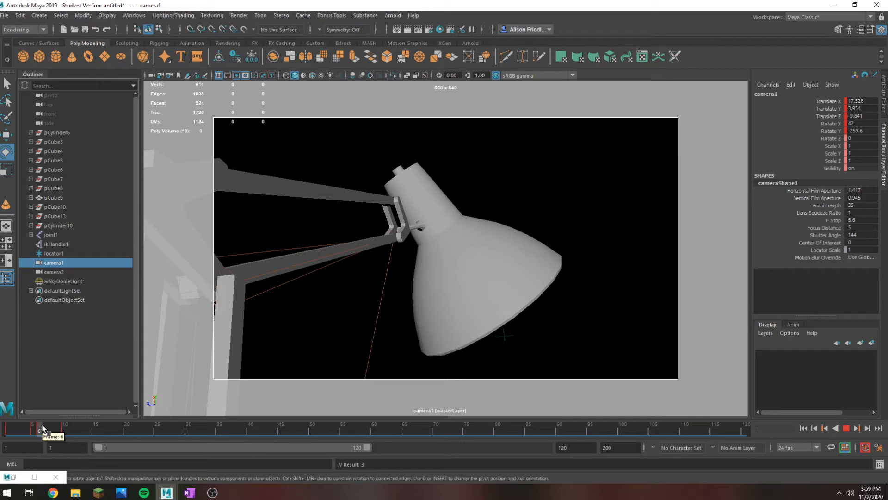
{"action": "left_click_drag", "start_coordinate": [44, 432], "coordinate": [83, 431]}
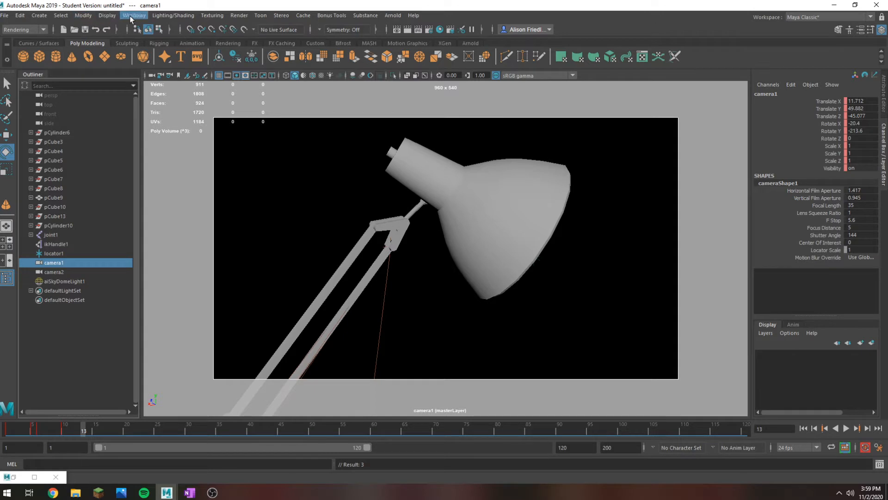
- Open the Render Setup editor and place its window over the viewport
{"action": "left_click", "coordinate": [240, 15]}
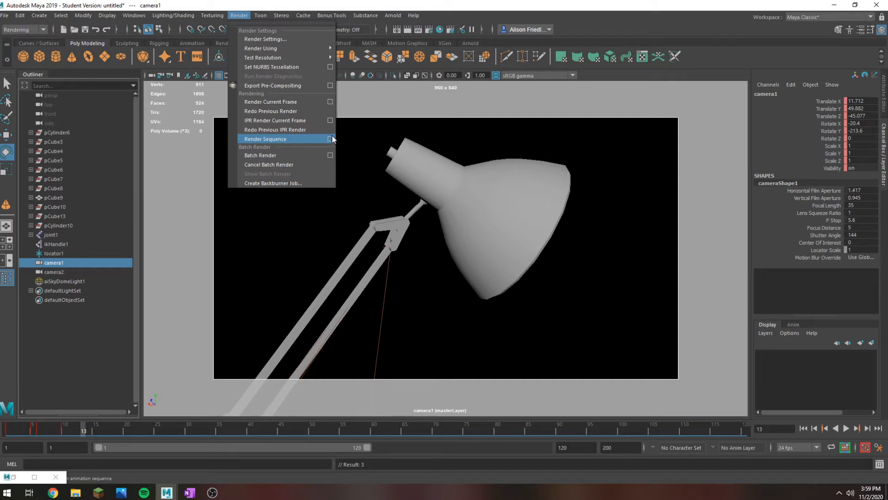
{"action": "left_click", "coordinate": [481, 46]}
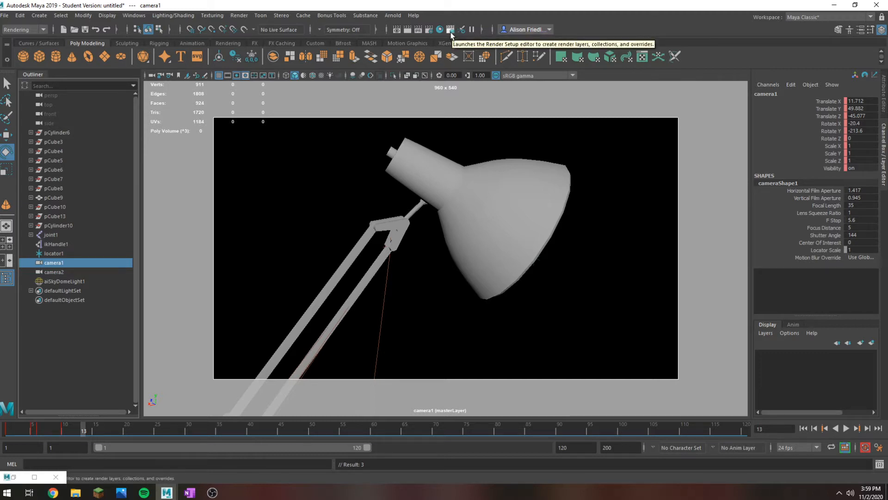
{"action": "left_click", "coordinate": [451, 30]}
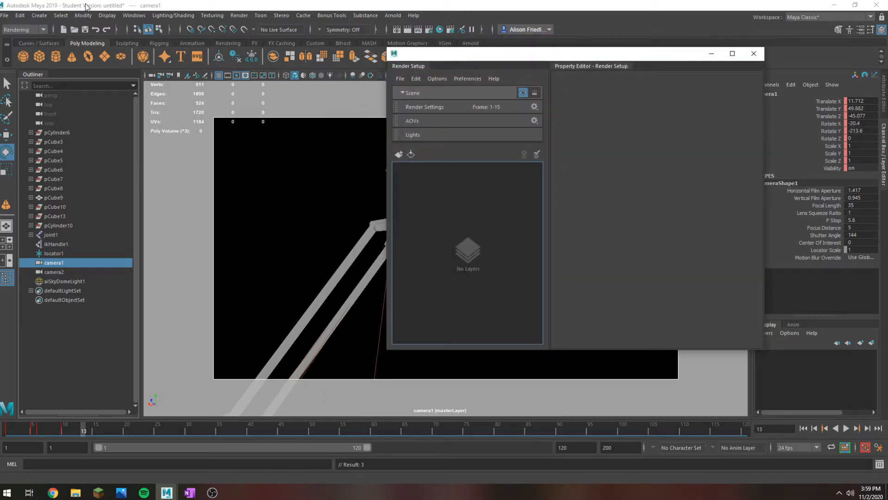
{"action": "left_click", "coordinate": [134, 15]}
{"action": "mouse_move", "coordinate": [185, 69]}
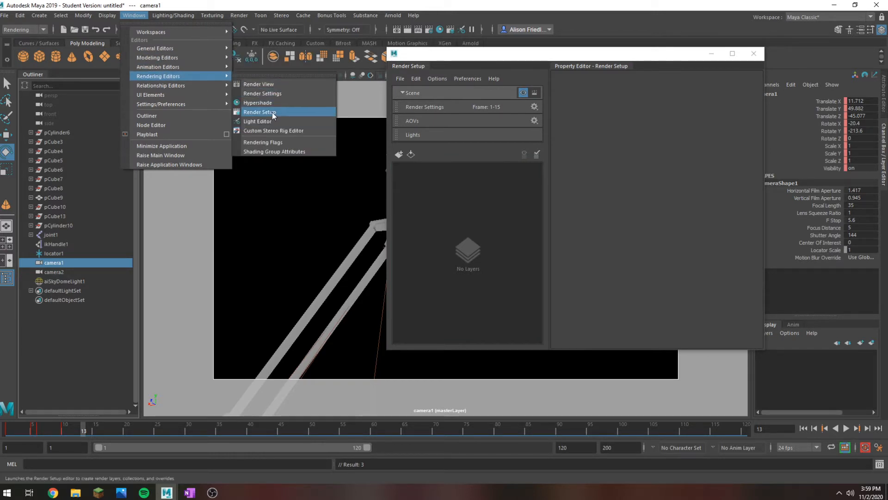
{"action": "left_click", "coordinate": [535, 204]}
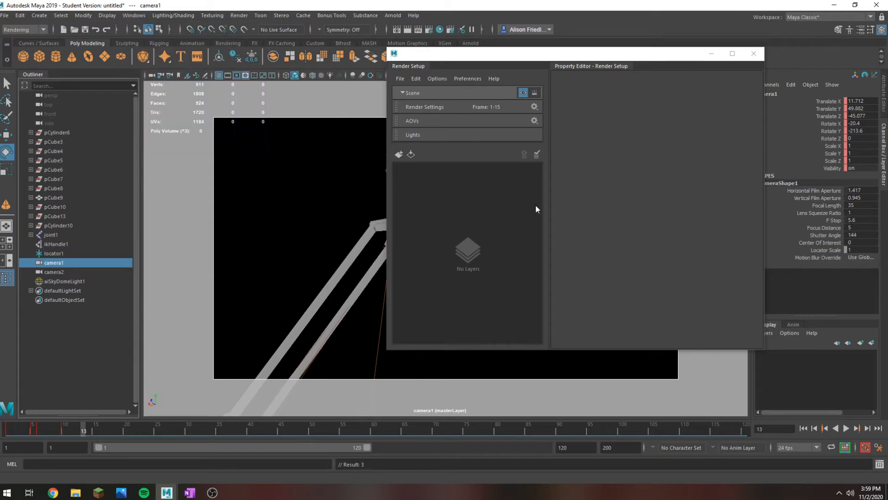
{"action": "left_click_drag", "start_coordinate": [495, 59], "coordinate": [287, 72]}
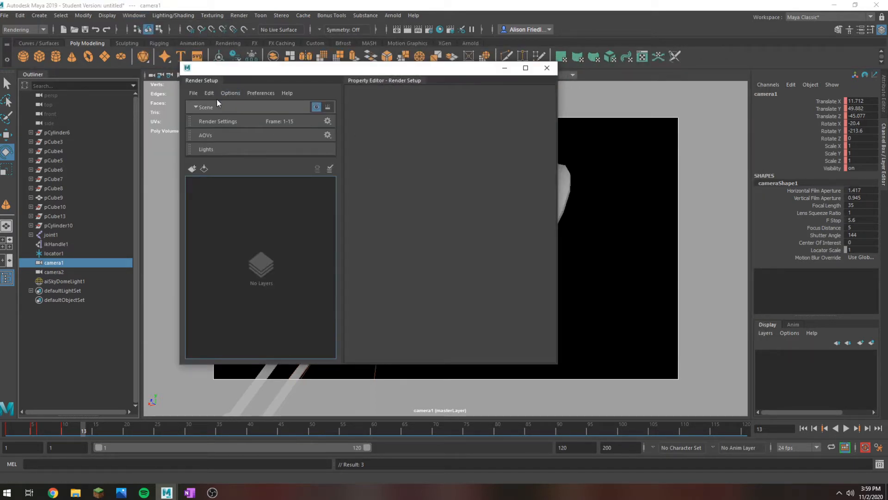
- Toggle the renderable state of the Scene entry in Render Setup and move the window clear of the lamp
{"action": "left_click", "coordinate": [326, 108]}
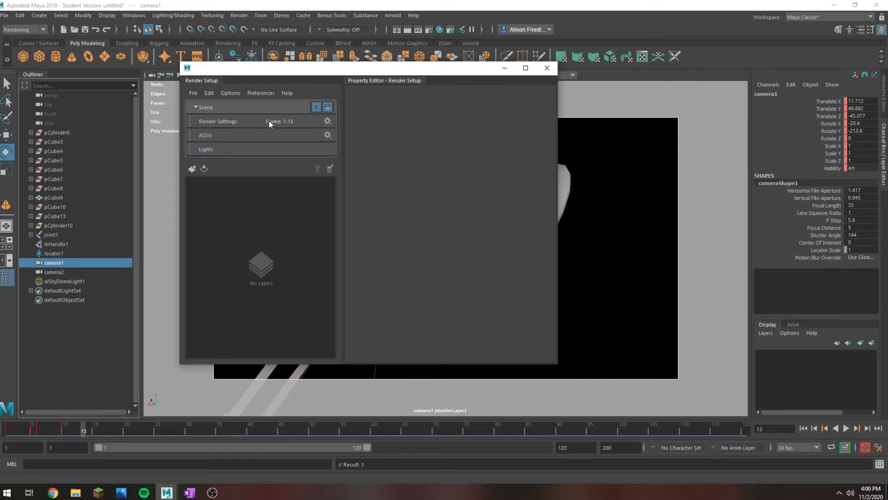
{"action": "left_click_drag", "start_coordinate": [215, 81], "coordinate": [439, 65]}
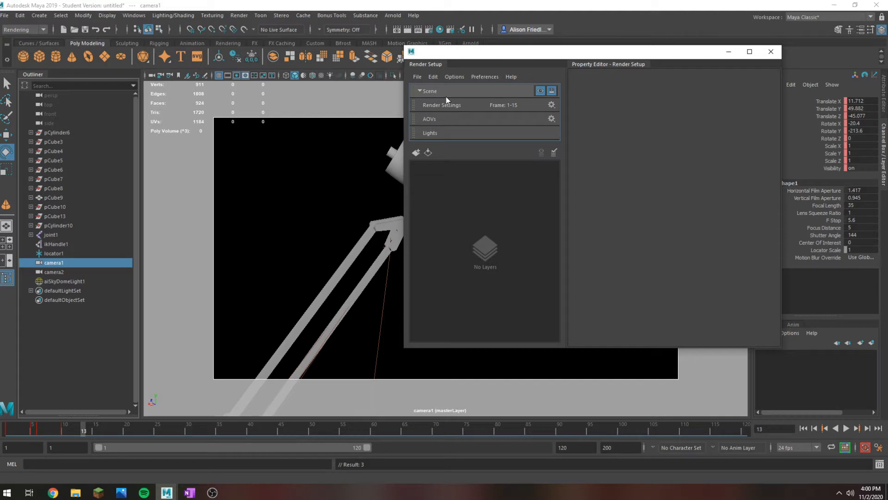
{"action": "left_click_drag", "start_coordinate": [429, 53], "coordinate": [569, 89]}
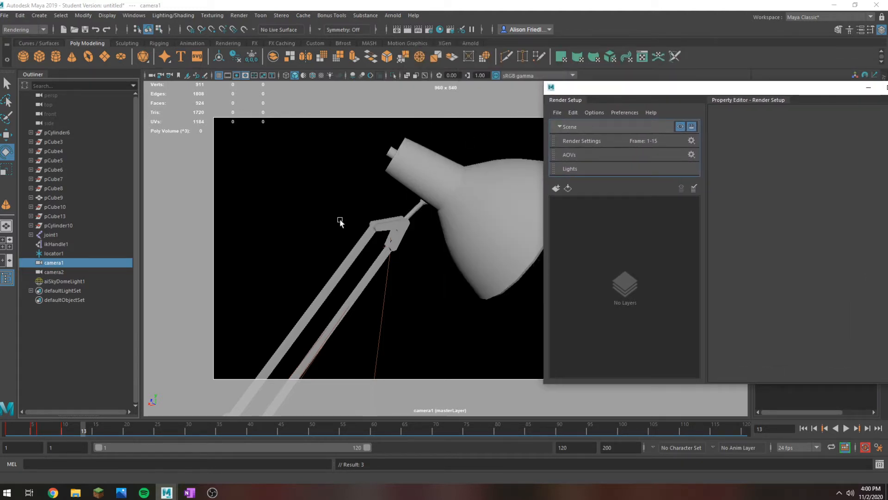
- Switch the viewport from camera1 to the persp camera
{"action": "left_click", "coordinate": [426, 190]}
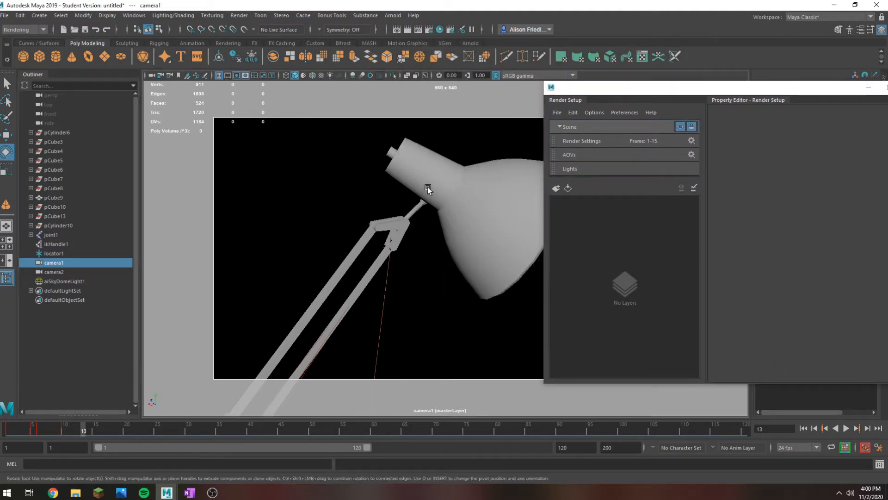
{"action": "left_click", "coordinate": [311, 189]}
{"action": "key", "text": "space"}
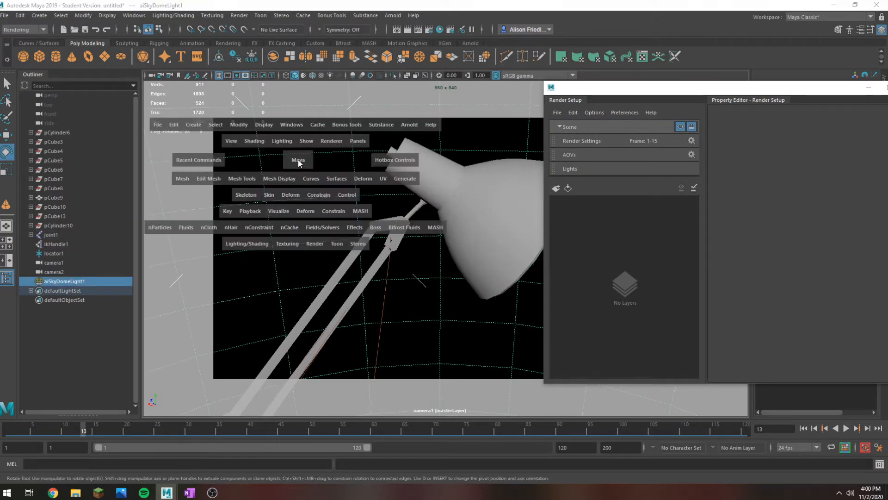
{"action": "left_click", "coordinate": [357, 140]}
{"action": "mouse_move", "coordinate": [393, 153]}
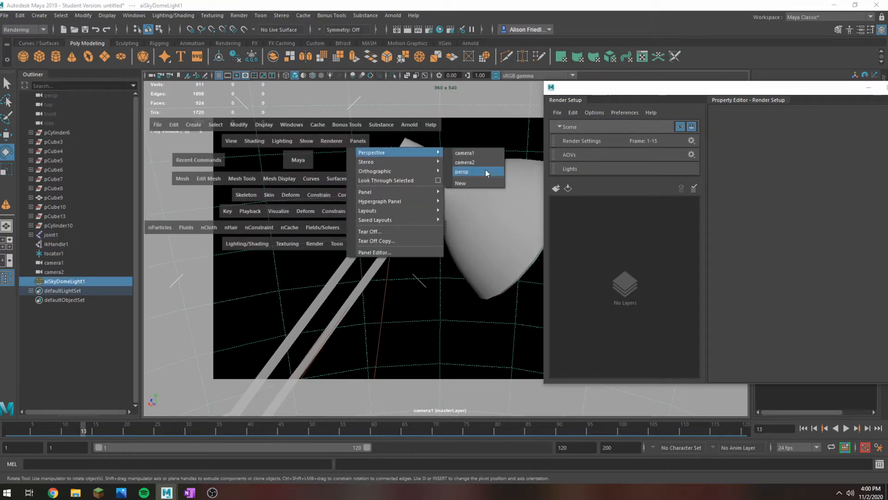
{"action": "left_click", "coordinate": [484, 171]}
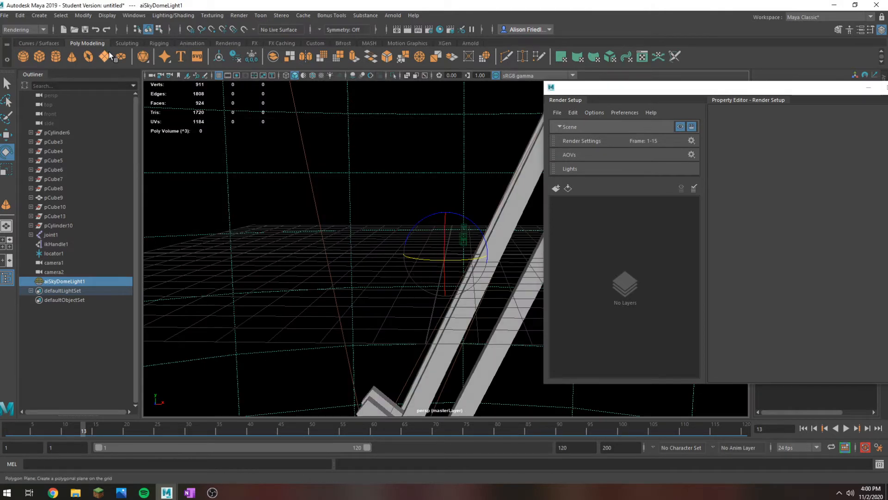
- Create a square polygon plane on the grid, about 109 units wide, as a floor for the lamp
{"action": "left_click", "coordinate": [108, 55]}
{"action": "scroll", "coordinate": [321, 291], "scroll_direction": "down", "scroll_amount": 8}
{"action": "left_click", "coordinate": [495, 337]}
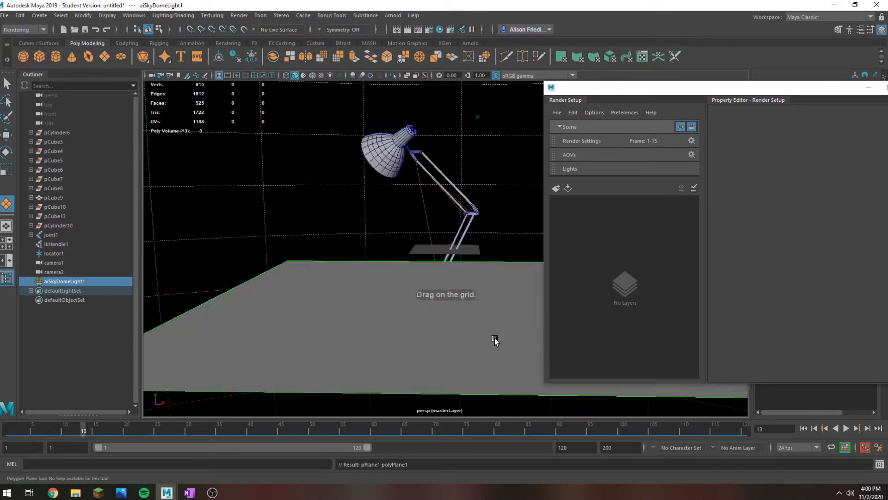
- Centre the plane at the origin by setting its Translate X, Y and Z to 0
{"action": "left_click_drag", "start_coordinate": [456, 298], "coordinate": [447, 309], "text": "alt"}
{"action": "left_click_drag", "start_coordinate": [822, 91], "coordinate": [684, 197]}
{"action": "left_click_drag", "start_coordinate": [855, 116], "coordinate": [847, 100]}
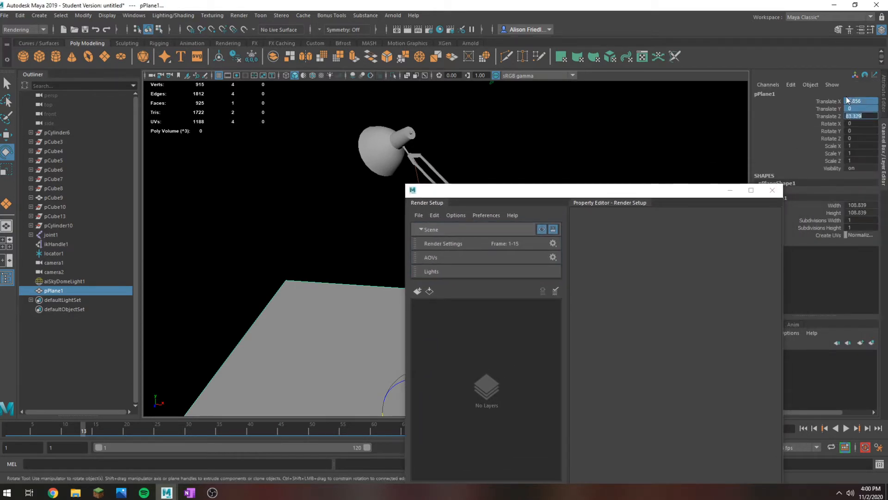
{"action": "type", "text": "0"}
{"action": "key", "text": "Return"}
{"action": "left_click_drag", "start_coordinate": [474, 190], "coordinate": [680, 182]}
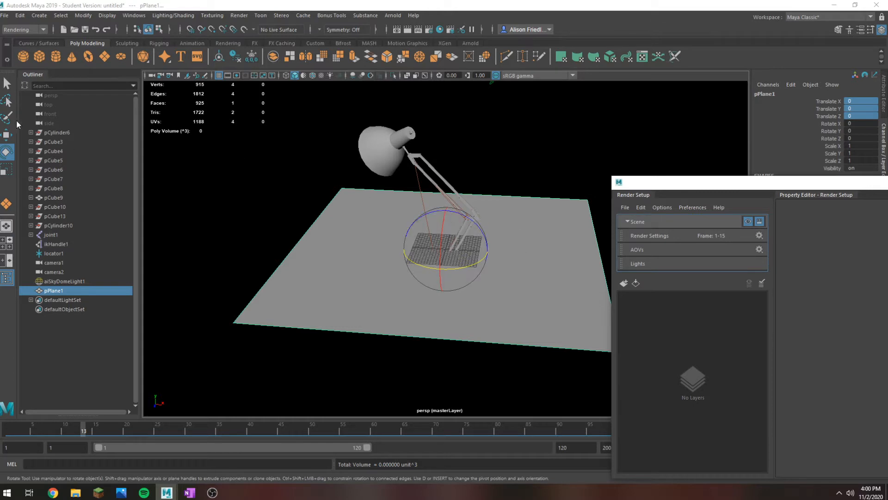
- Lower the plane beneath the lamp base to about -17.7 in Y and scale it up uniformly to about 3.09
{"action": "left_click", "coordinate": [6, 134]}
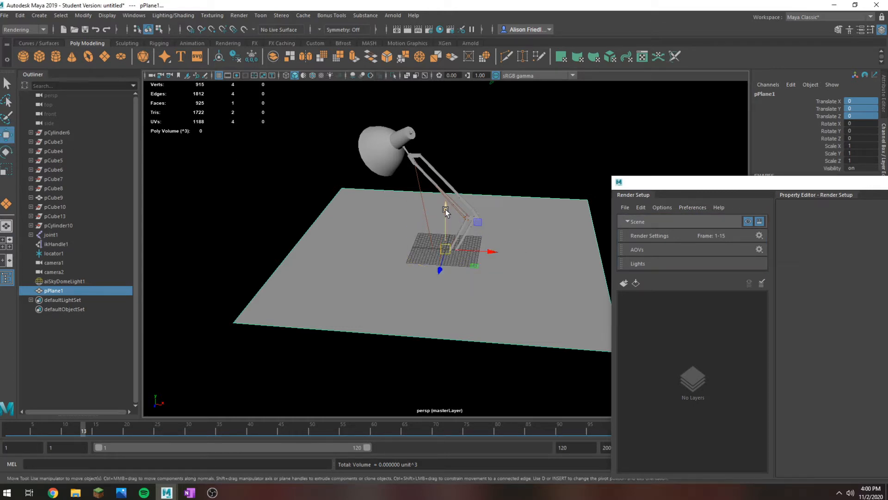
{"action": "left_click_drag", "start_coordinate": [446, 211], "coordinate": [441, 256]}
{"action": "key", "text": "r"}
{"action": "left_click_drag", "start_coordinate": [445, 291], "coordinate": [543, 353]}
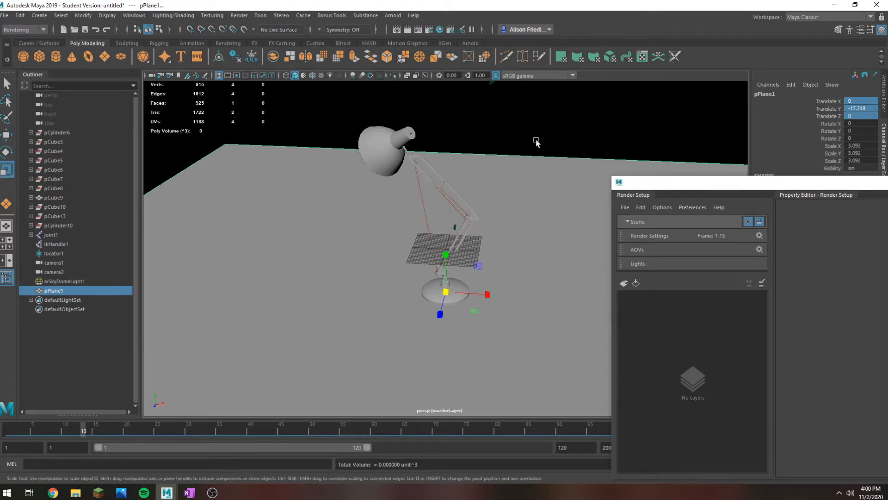
{"action": "left_click", "coordinate": [536, 141]}
- Create a render layer named Camera1 in Render Setup
{"action": "left_click_drag", "start_coordinate": [649, 181], "coordinate": [563, 111]}
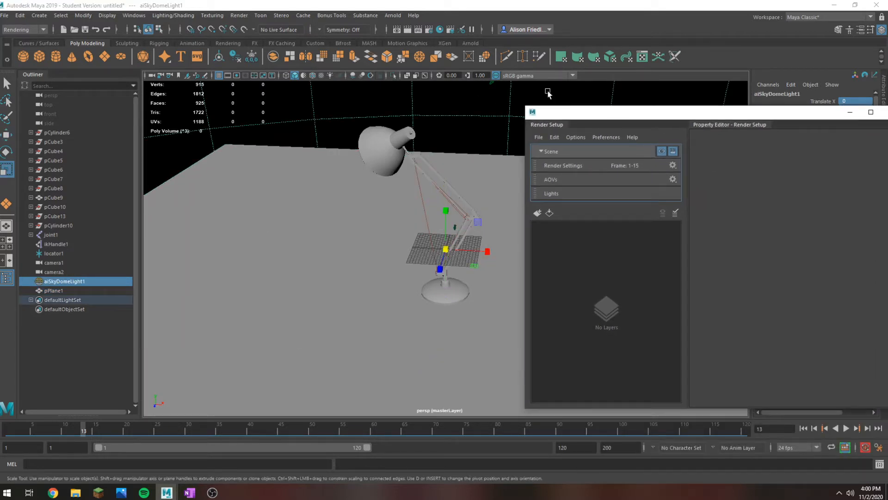
{"action": "left_click", "coordinate": [537, 212]}
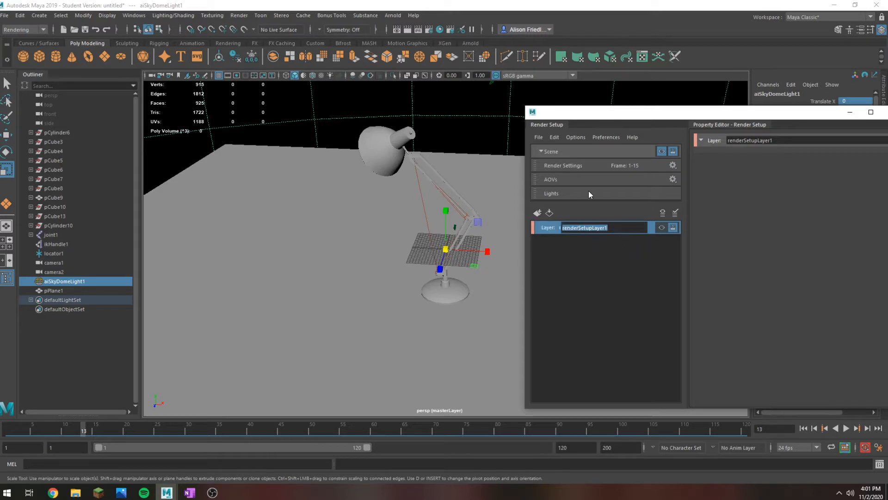
{"action": "type", "text": "Camera1"}
{"action": "key", "text": "Return"}
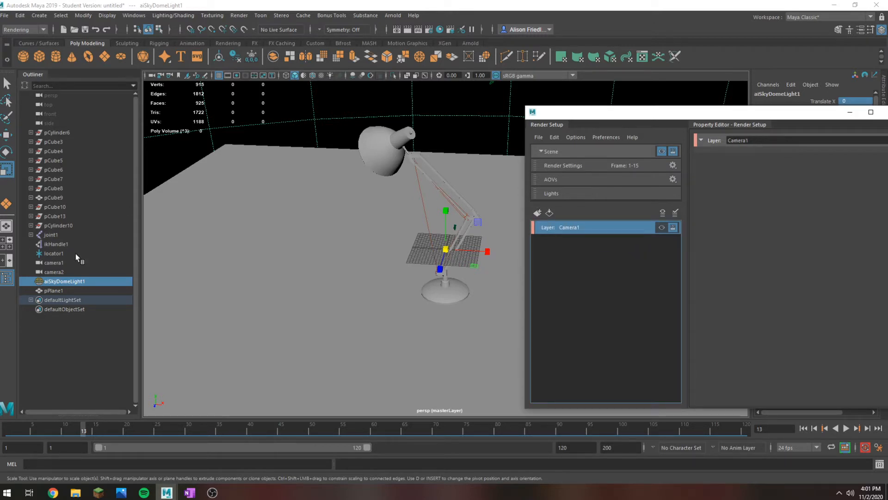
- Create a collection in the Camera1 layer and make that layer the visible one
{"action": "right_click", "coordinate": [545, 225]}
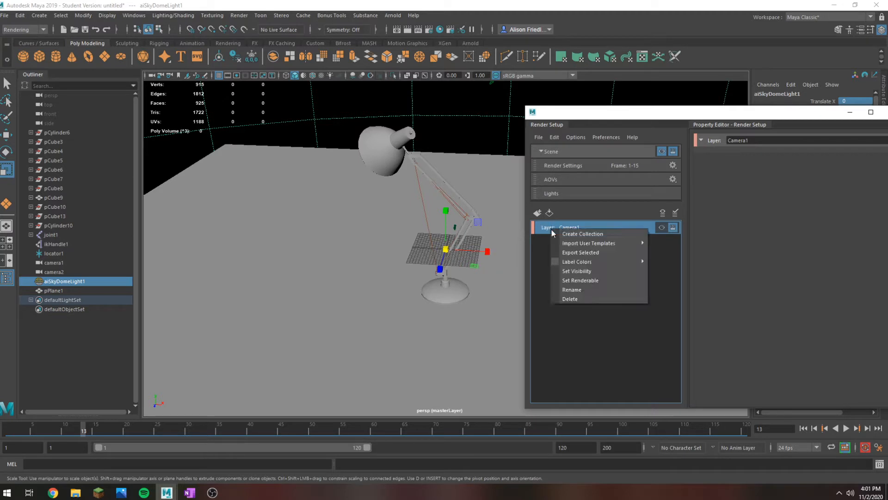
{"action": "left_click", "coordinate": [578, 234]}
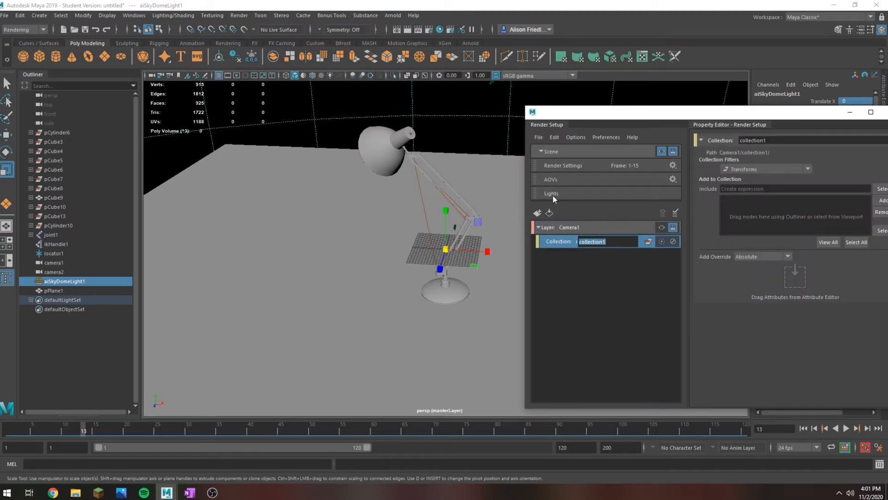
{"action": "left_click", "coordinate": [662, 227]}
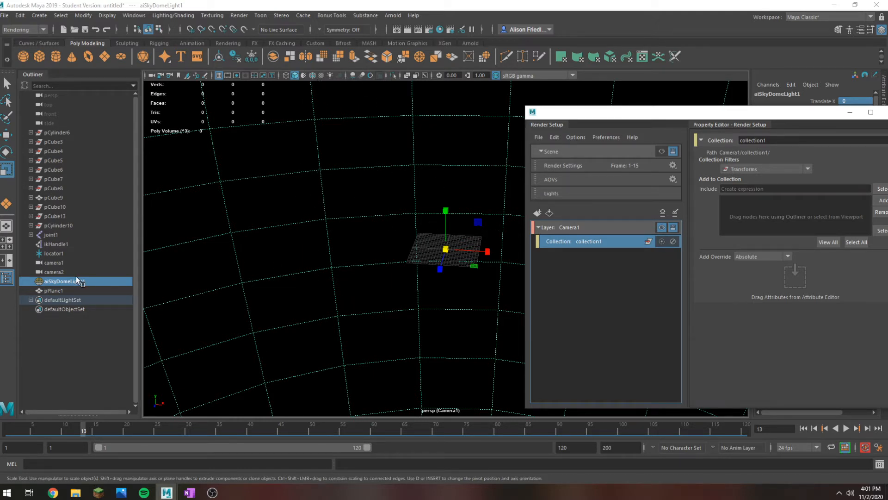
- Add all lamp parts, the joint, IK handle, locator, camera1, aiSkyDomeLight1 and pPlane1 to the Camera1 layer's collection
{"action": "left_click", "coordinate": [55, 263]}
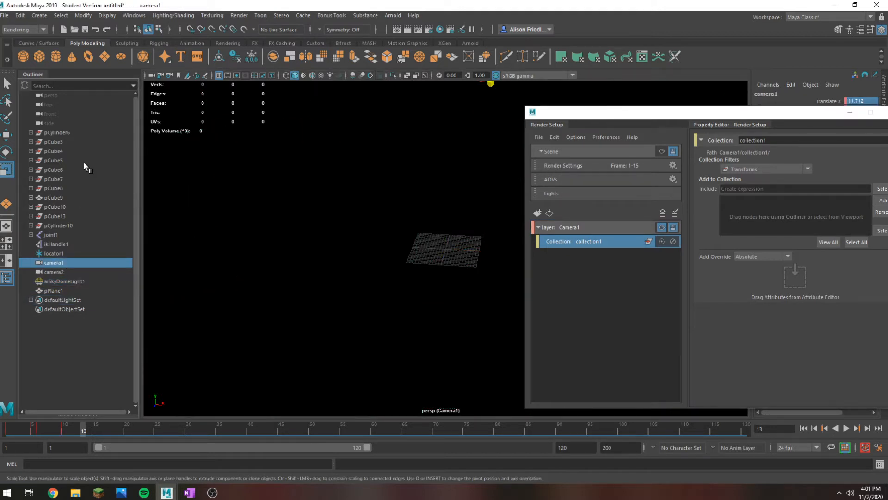
{"action": "left_click", "coordinate": [67, 132], "text": "shift"}
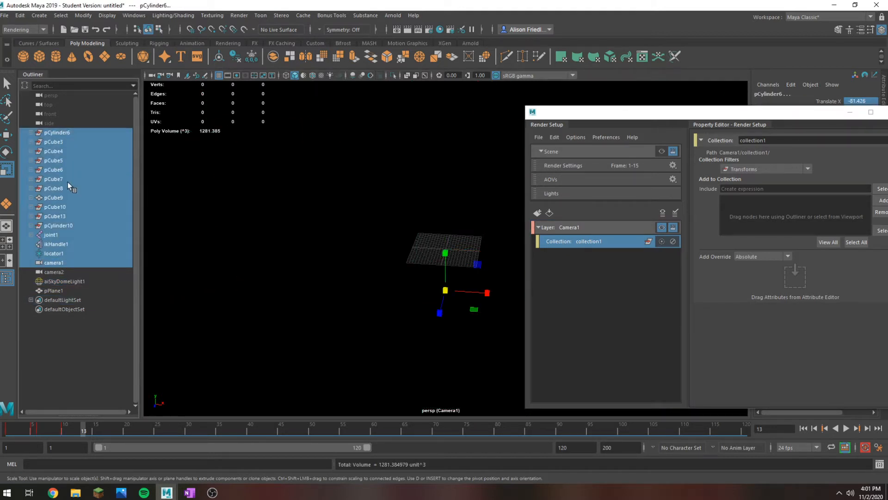
{"action": "left_click", "coordinate": [56, 290], "text": "ctrl"}
{"action": "left_click", "coordinate": [61, 281], "text": "ctrl"}
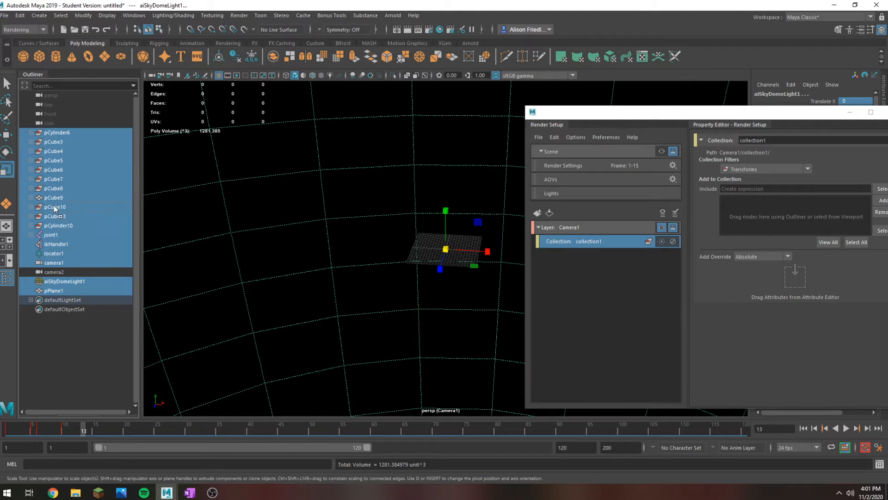
{"action": "middle_click_drag", "start_coordinate": [54, 206], "coordinate": [772, 228]}
{"action": "middle_click_drag", "start_coordinate": [832, 215], "coordinate": [828, 214]}
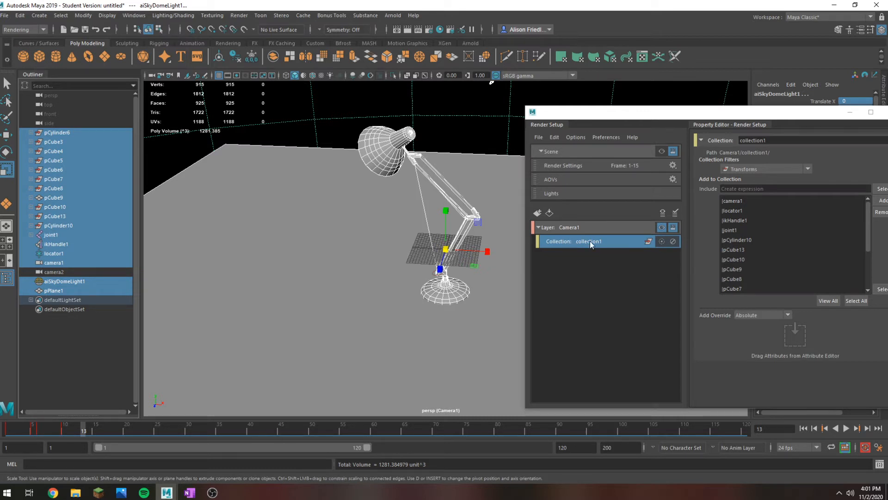
{"action": "left_click", "coordinate": [601, 252]}
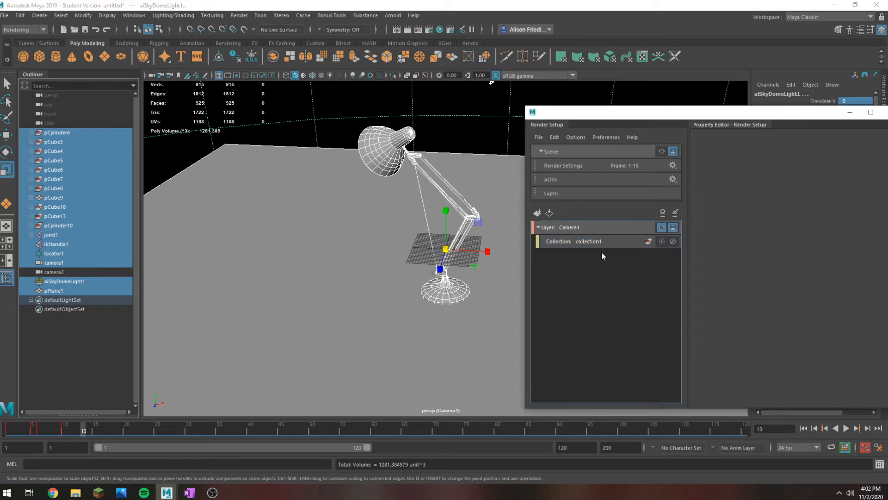
- Create a second render layer named Camera2
{"action": "left_click", "coordinate": [52, 272]}
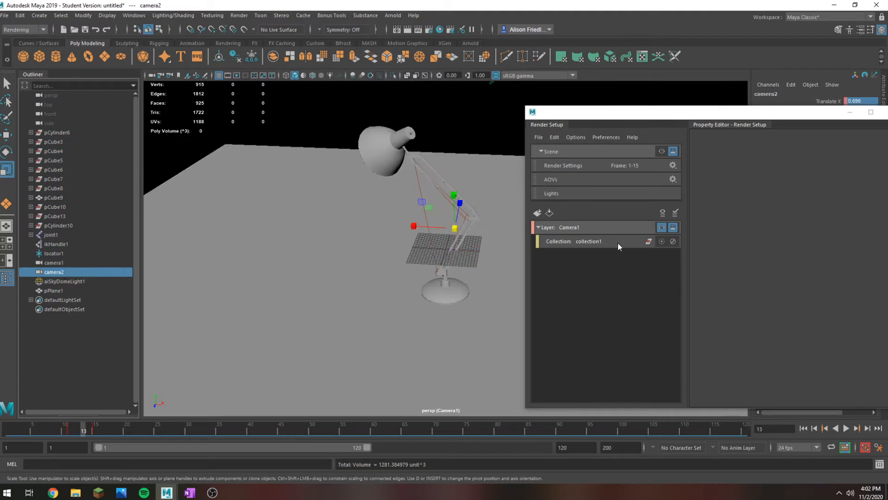
{"action": "left_click", "coordinate": [573, 229]}
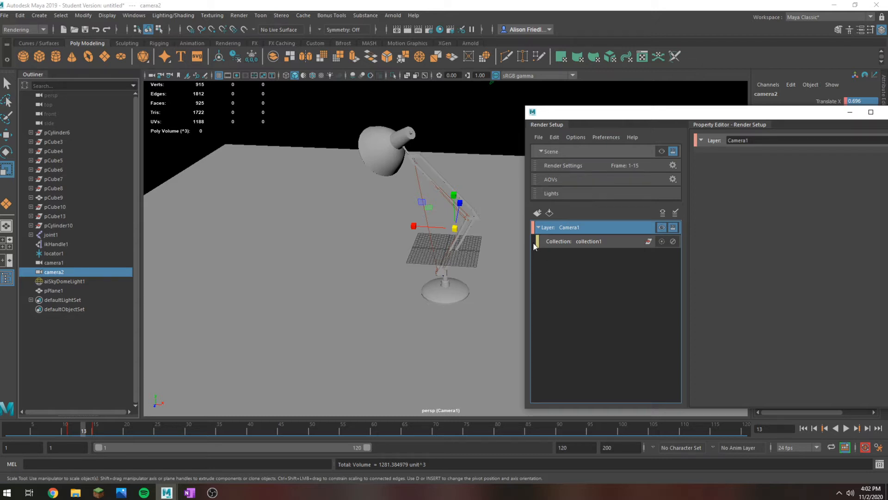
{"action": "left_click", "coordinate": [537, 213]}
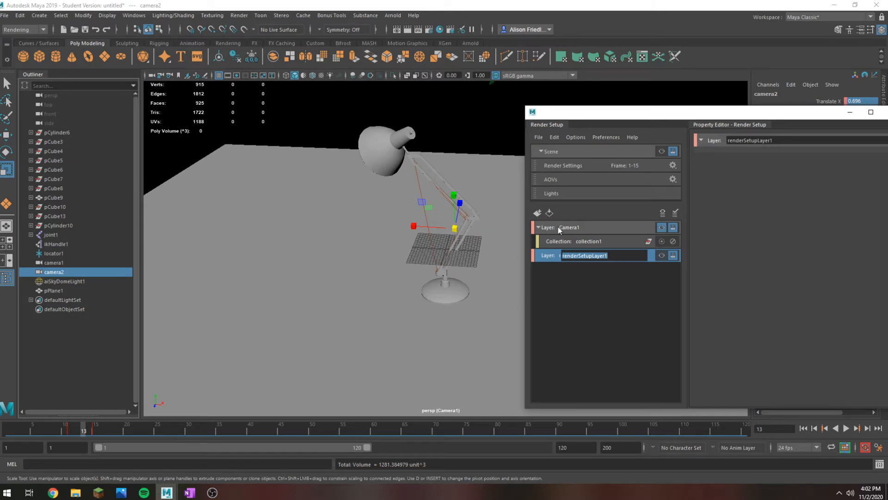
{"action": "type", "text": "Camera1"}
{"action": "key", "text": "BackSpace"}
{"action": "type", "text": "2"}
{"action": "key", "text": "Return"}
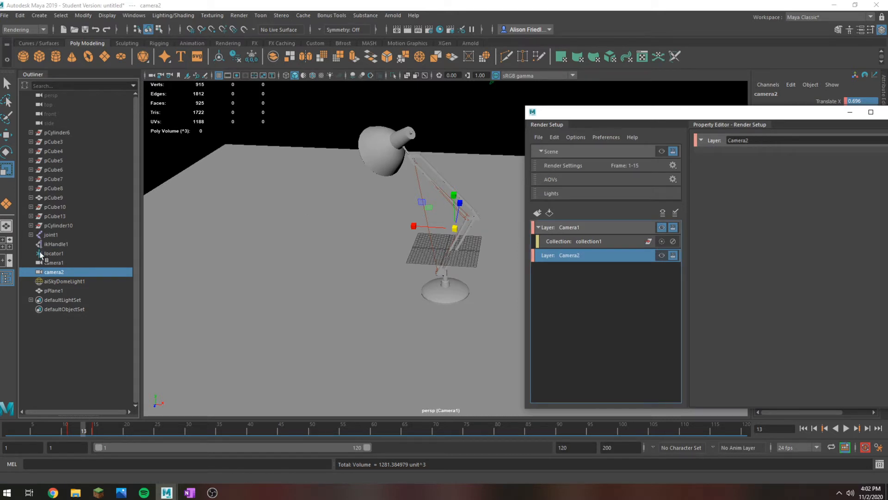
- Create a collection in the Camera2 layer containing the lamp parts, joint, IK handle, locator, camera2, aiSkyDomeLight1 and pPlane1, leaving out camera1
{"action": "left_click", "coordinate": [57, 290], "text": "ctrl"}
{"action": "left_click", "coordinate": [56, 281], "text": "ctrl"}
{"action": "left_click", "coordinate": [56, 252], "text": "ctrl"}
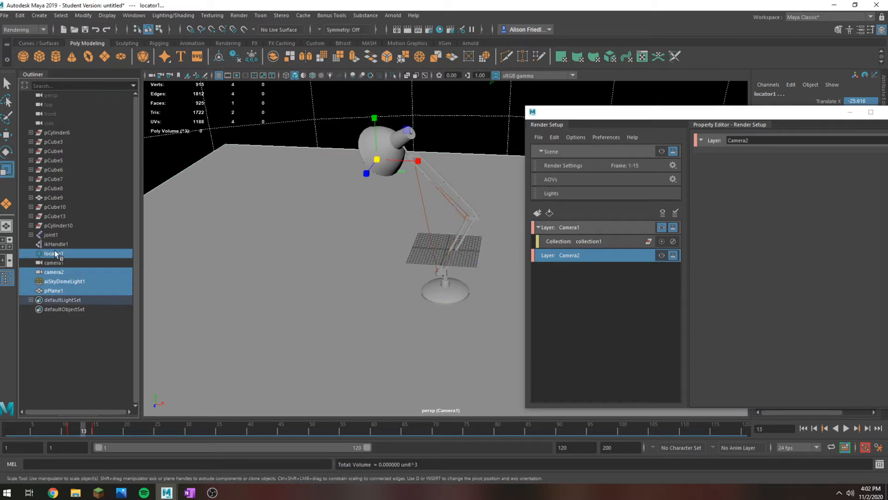
{"action": "left_click", "coordinate": [56, 133], "text": "shift"}
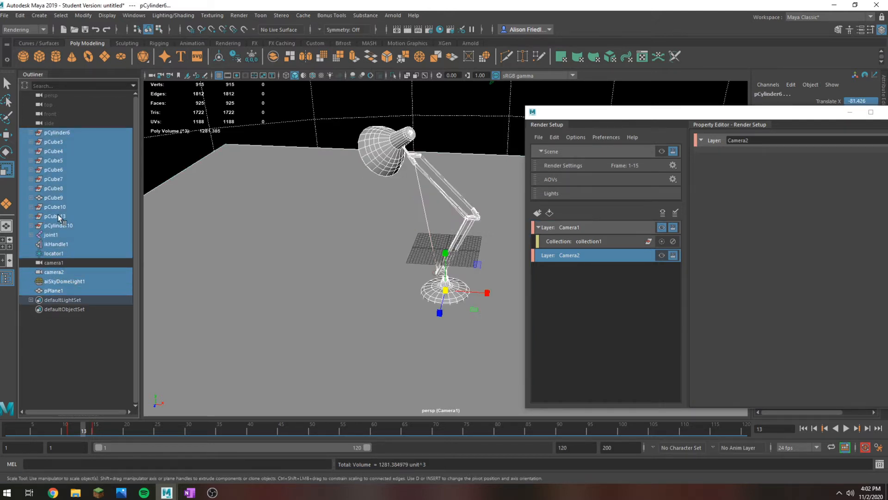
{"action": "right_click", "coordinate": [603, 255]}
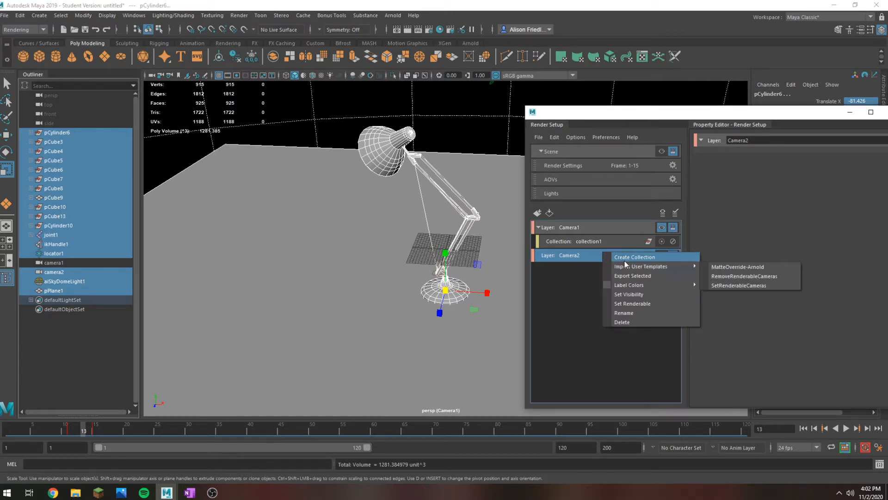
{"action": "left_click", "coordinate": [623, 261]}
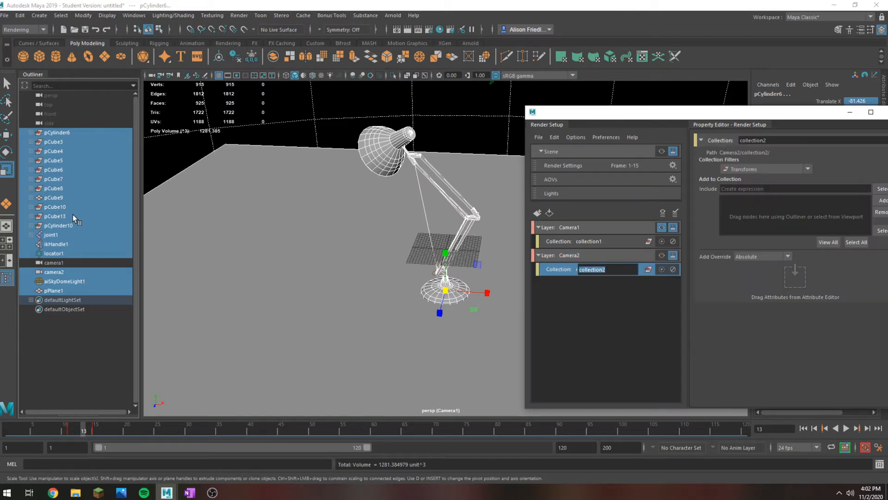
{"action": "left_click_drag", "start_coordinate": [762, 224], "coordinate": [764, 222]}
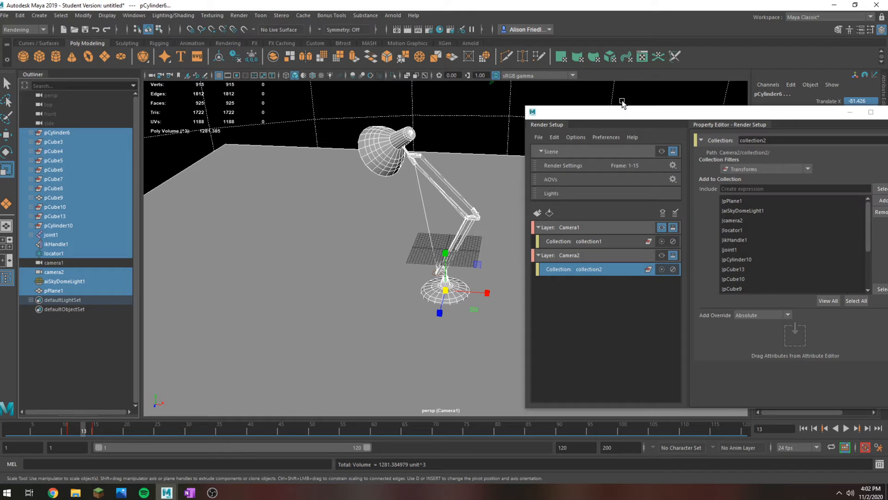
{"action": "left_click", "coordinate": [661, 329]}
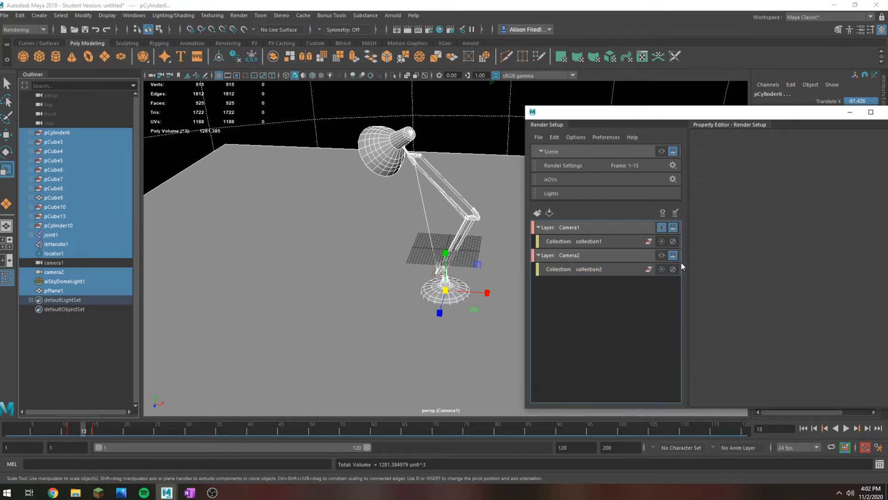
- Switch layer visibility to the master scene and Camera1 in turn, ending with Camera2 as the visible layer
{"action": "left_click", "coordinate": [664, 152]}
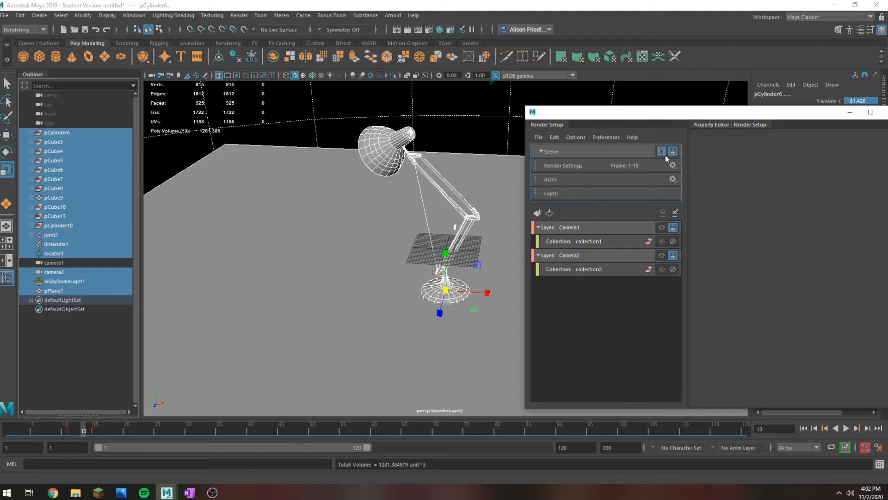
{"action": "left_click", "coordinate": [662, 227]}
{"action": "left_click", "coordinate": [661, 255]}
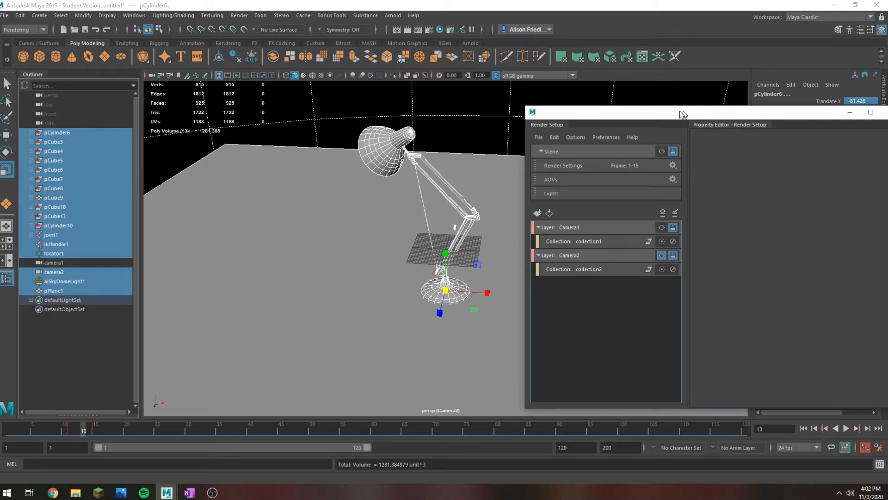
- Make the master scene non-renderable, keeping the Camera1 and Camera2 layers renderable
{"action": "left_click_drag", "start_coordinate": [683, 113], "coordinate": [621, 115]}
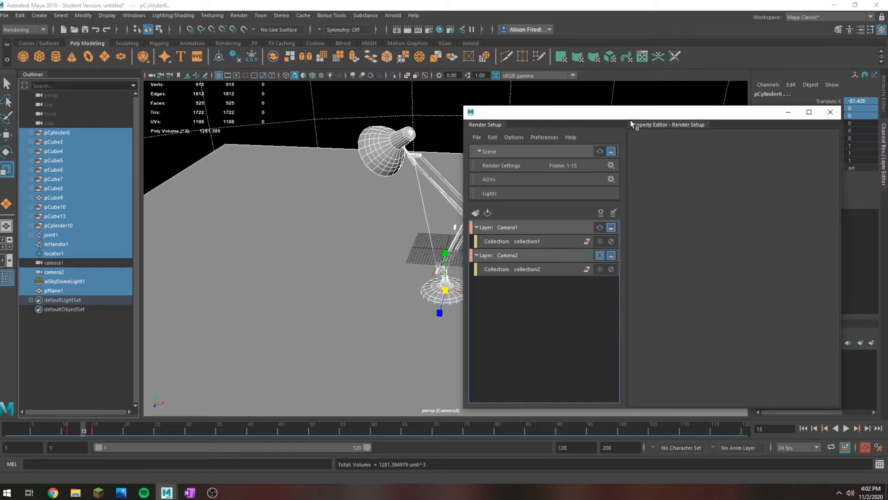
{"action": "left_click", "coordinate": [611, 152]}
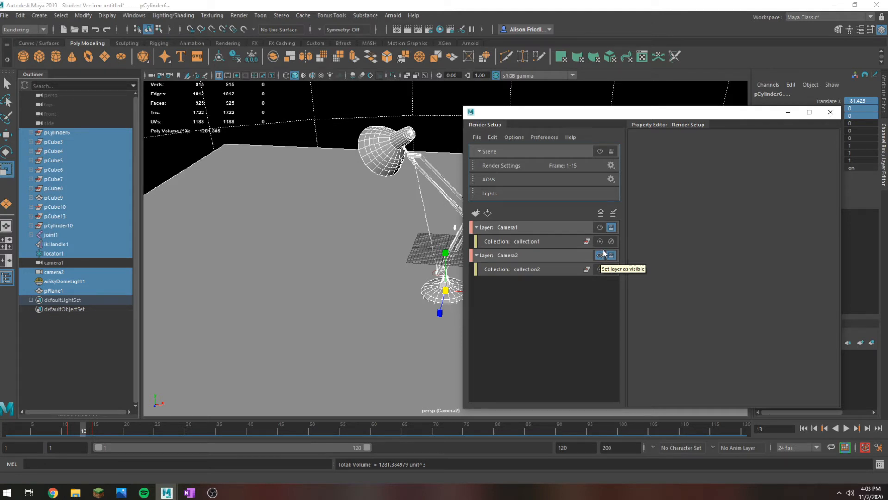
{"action": "left_click_drag", "start_coordinate": [606, 118], "coordinate": [279, 91]}
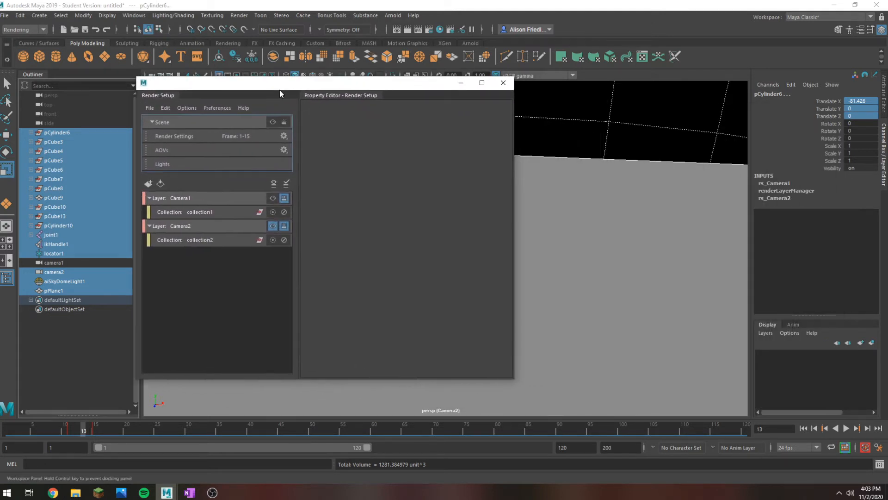
{"action": "left_click", "coordinate": [284, 124]}
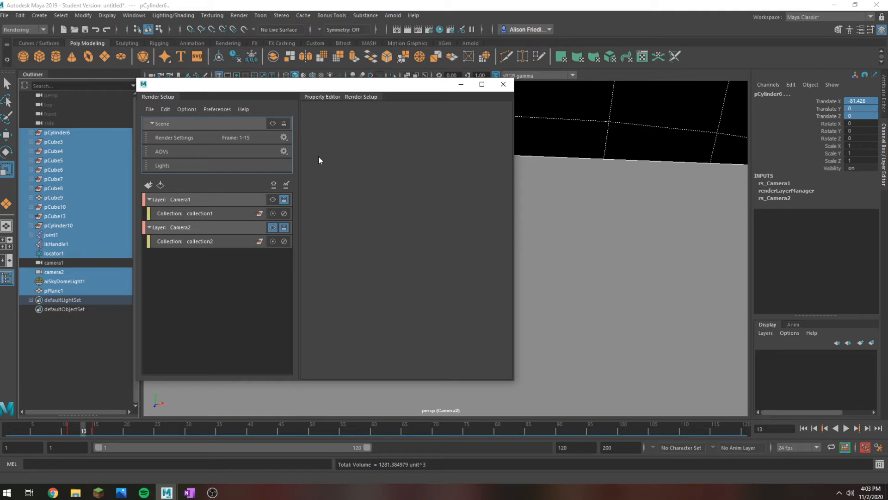
{"action": "left_click", "coordinate": [287, 228]}
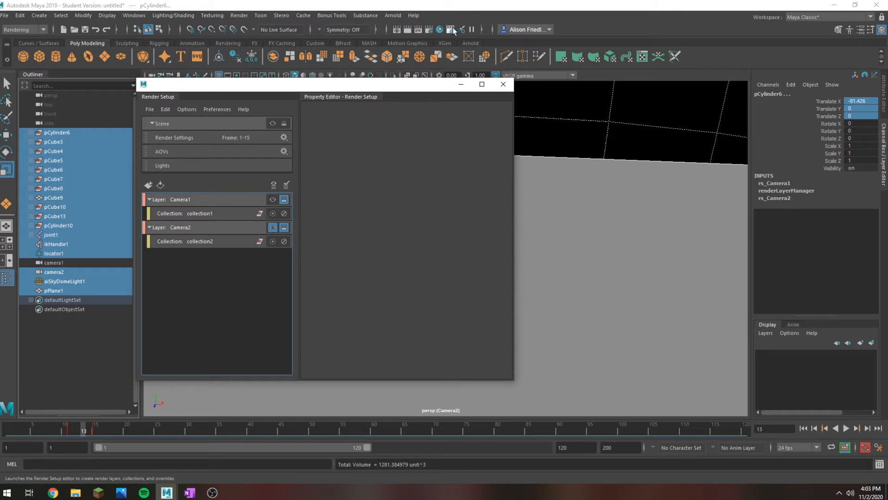
- Open the render settings and show them for the master layer and Camera1 in turn, ending on the Camera2 layer
{"action": "left_click", "coordinate": [429, 30]}
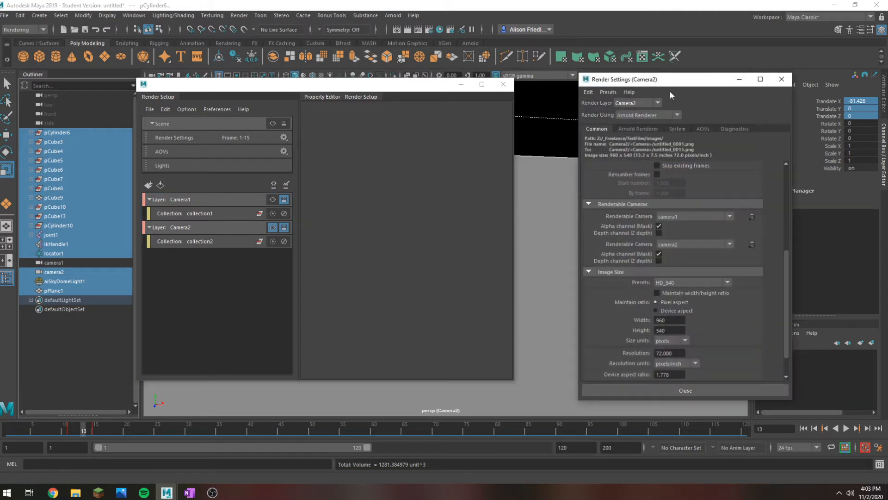
{"action": "left_click", "coordinate": [639, 102]}
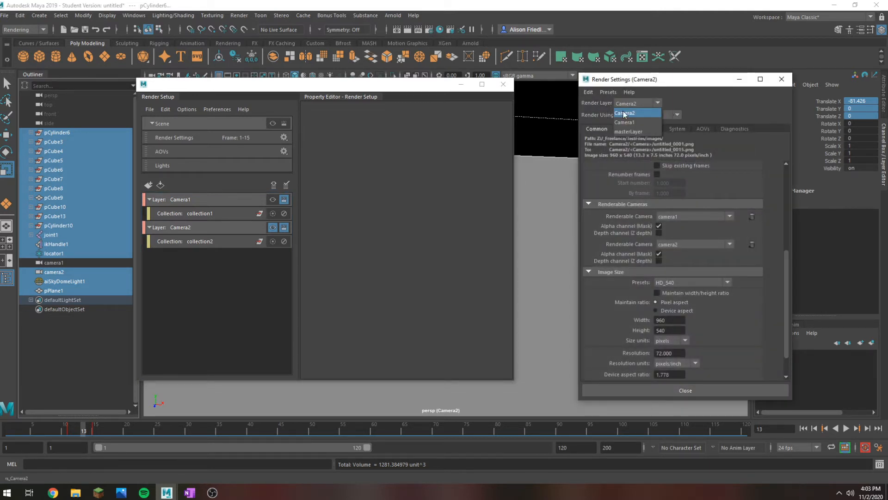
{"action": "left_click", "coordinate": [272, 126]}
{"action": "left_click", "coordinate": [273, 124]}
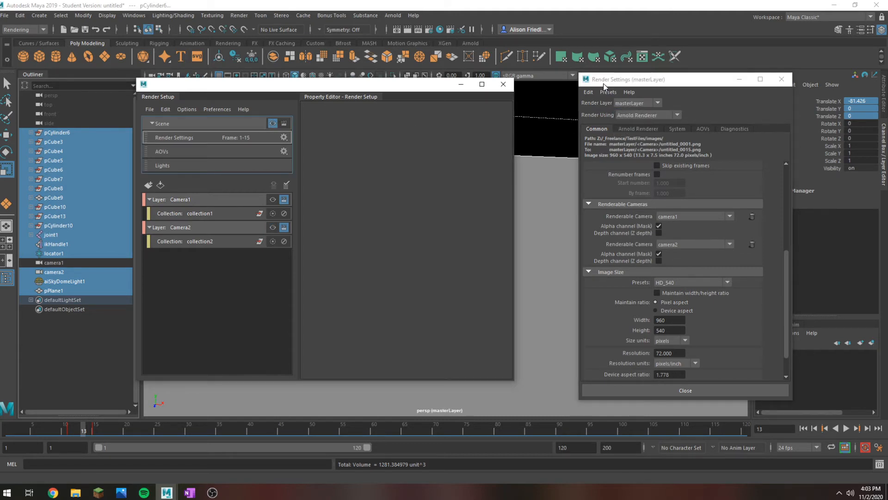
{"action": "left_click_drag", "start_coordinate": [662, 79], "coordinate": [395, 81]}
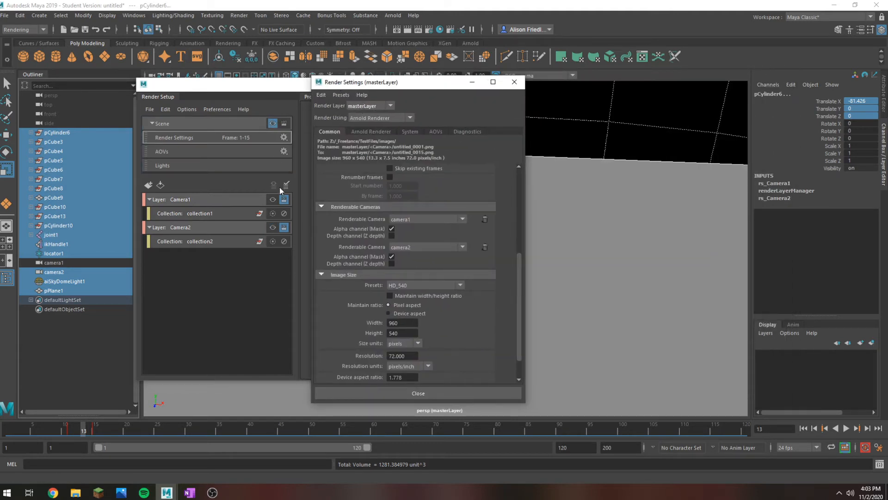
{"action": "left_click", "coordinate": [272, 200]}
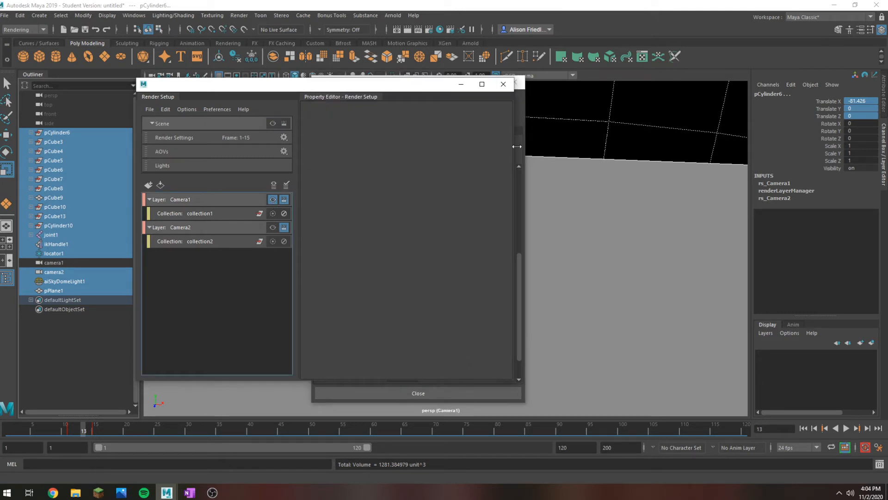
{"action": "left_click", "coordinate": [518, 125]}
{"action": "left_click_drag", "start_coordinate": [431, 88], "coordinate": [660, 60]}
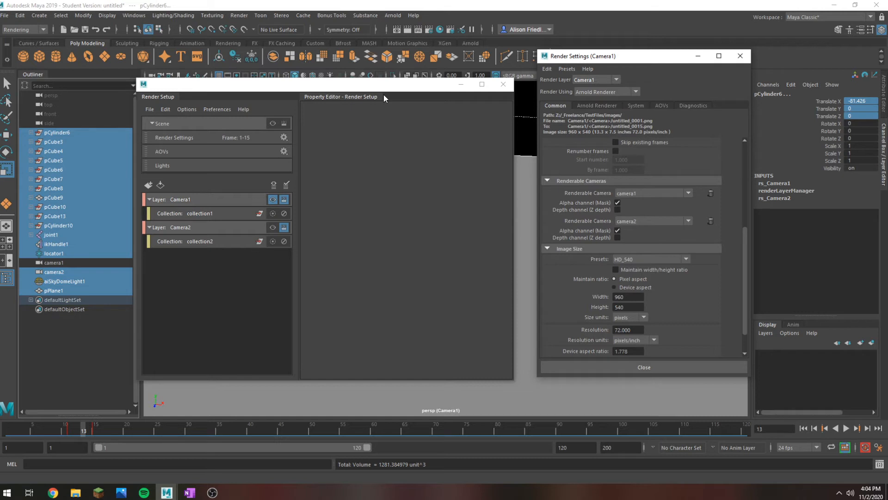
{"action": "left_click", "coordinate": [585, 80]}
{"action": "left_click", "coordinate": [585, 89]}
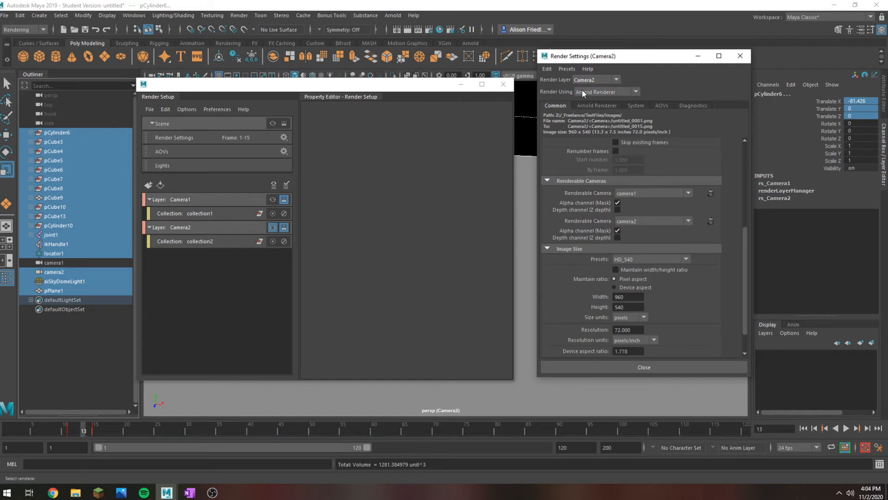
{"action": "left_click", "coordinate": [268, 227]}
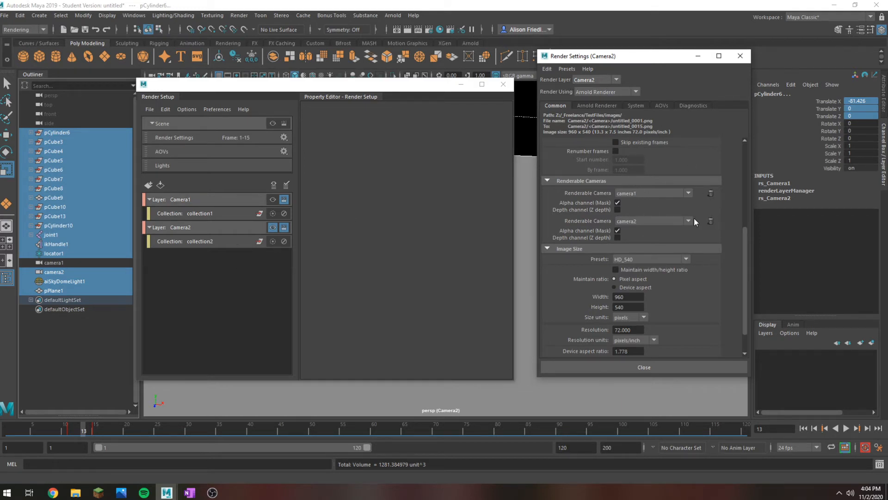
- Remove camera1 from the Camera2 layer's renderable cameras and set the start frame to 11
{"action": "left_click", "coordinate": [711, 193]}
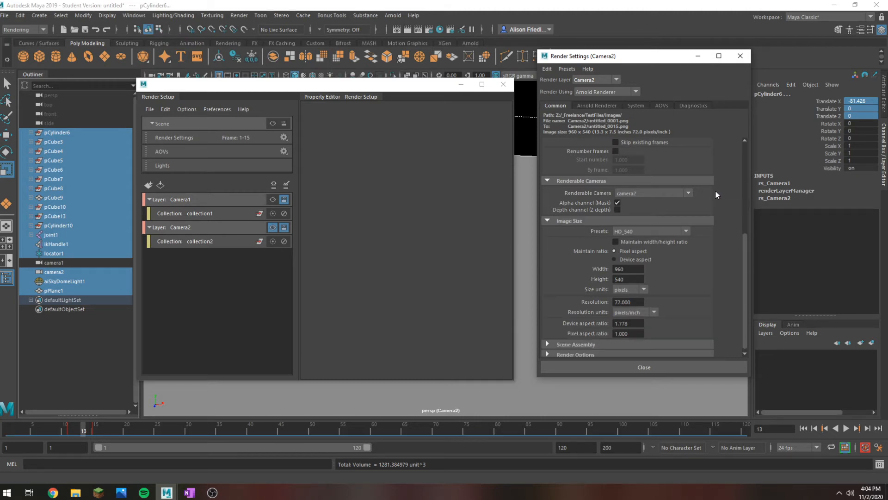
{"action": "scroll", "coordinate": [644, 201], "scroll_direction": "up", "scroll_amount": 4}
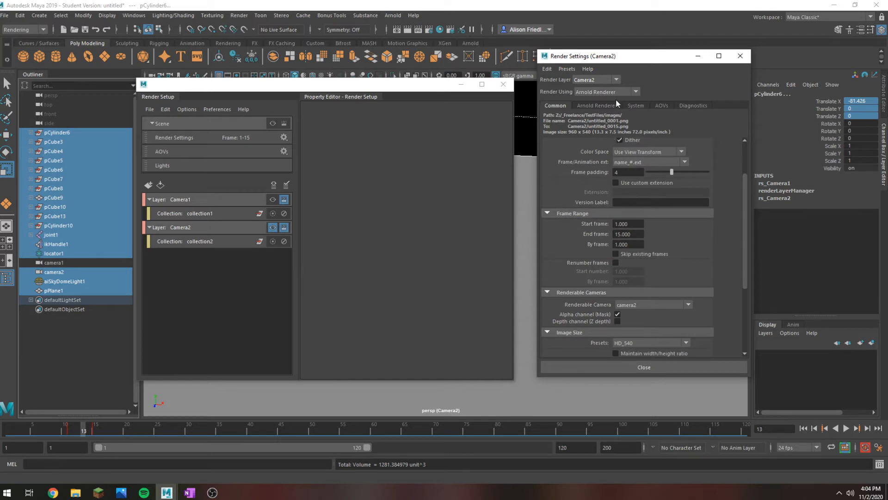
{"action": "left_click", "coordinate": [638, 223]}
{"action": "left_click_drag", "start_coordinate": [642, 222], "coordinate": [568, 219]}
{"action": "type", "text": "11"}
{"action": "key", "text": "Tab"}
- Check the Camera2 layer's Arnold sampling and motion blur settings, as well as its frame range and renderable camera
{"action": "left_click", "coordinate": [601, 105]}
{"action": "left_click", "coordinate": [622, 154]}
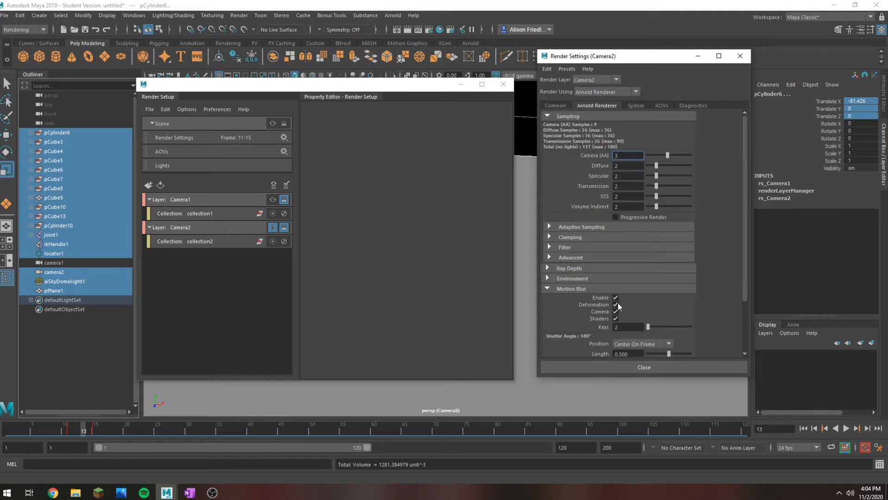
{"action": "left_click", "coordinate": [557, 106]}
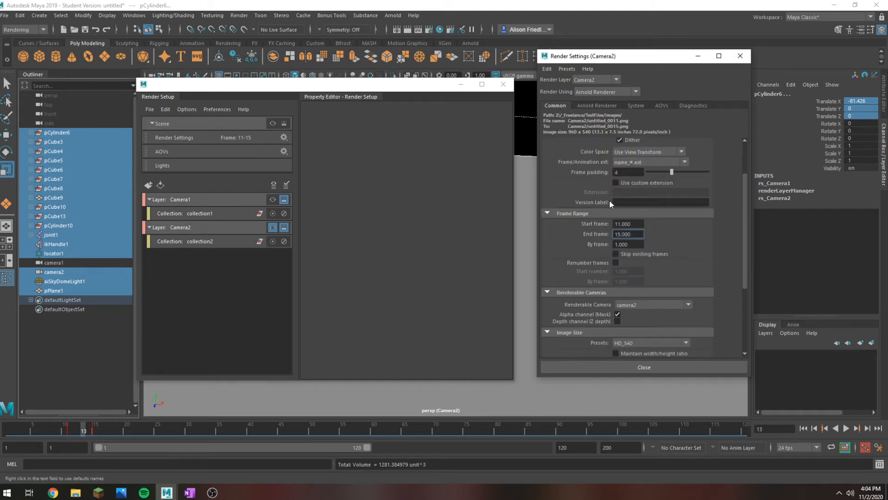
{"action": "scroll", "coordinate": [650, 238], "scroll_direction": "down", "scroll_amount": 5}
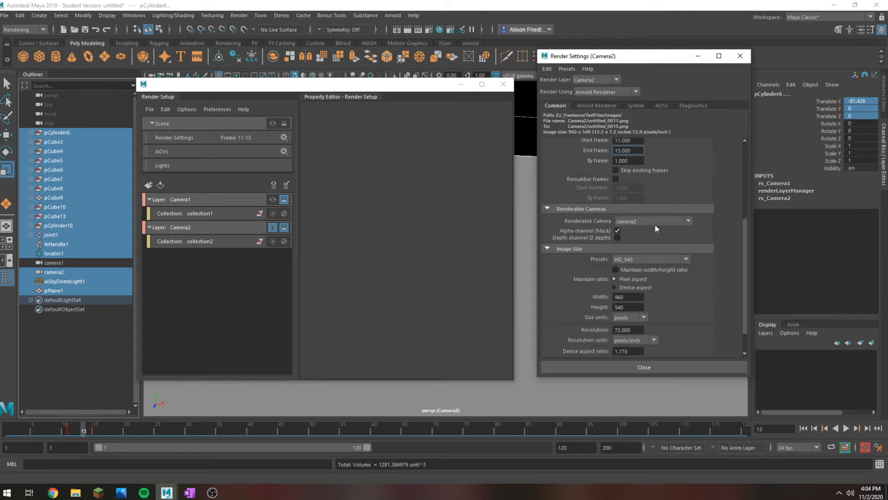
- Switch the render settings to the Camera1 layer, create an absolute override for its start frame and set it to 1
{"action": "scroll", "coordinate": [658, 227], "scroll_direction": "up", "scroll_amount": 6}
{"action": "scroll", "coordinate": [662, 227], "scroll_direction": "up", "scroll_amount": 2}
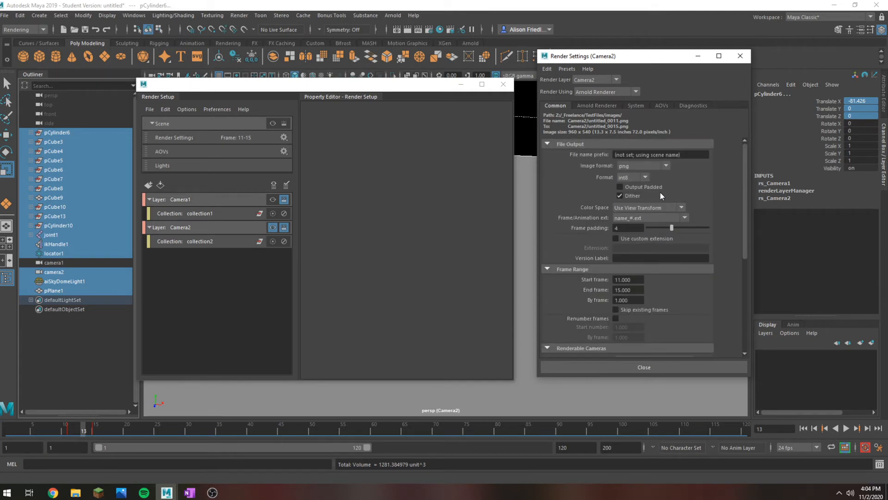
{"action": "left_click", "coordinate": [615, 80]}
{"action": "left_click", "coordinate": [600, 97]}
{"action": "left_click_drag", "start_coordinate": [636, 279], "coordinate": [611, 280]}
{"action": "left_click", "coordinate": [635, 283]}
{"action": "right_click", "coordinate": [595, 279]}
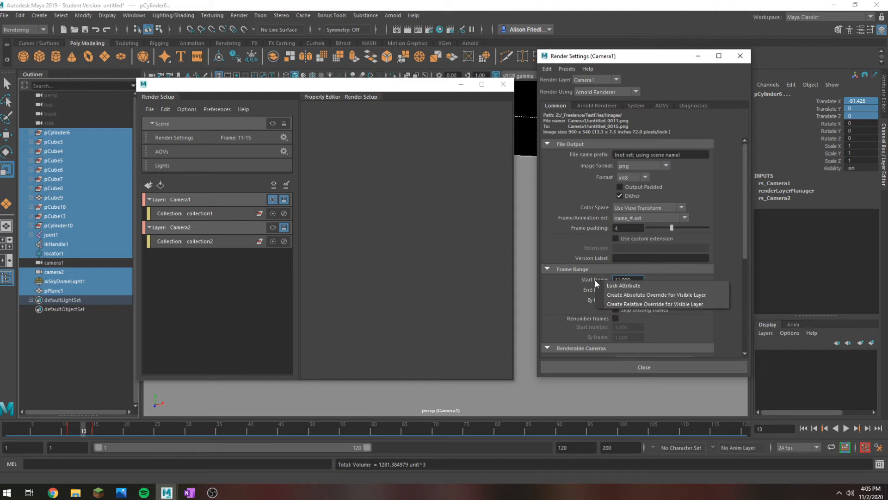
{"action": "left_click", "coordinate": [617, 295]}
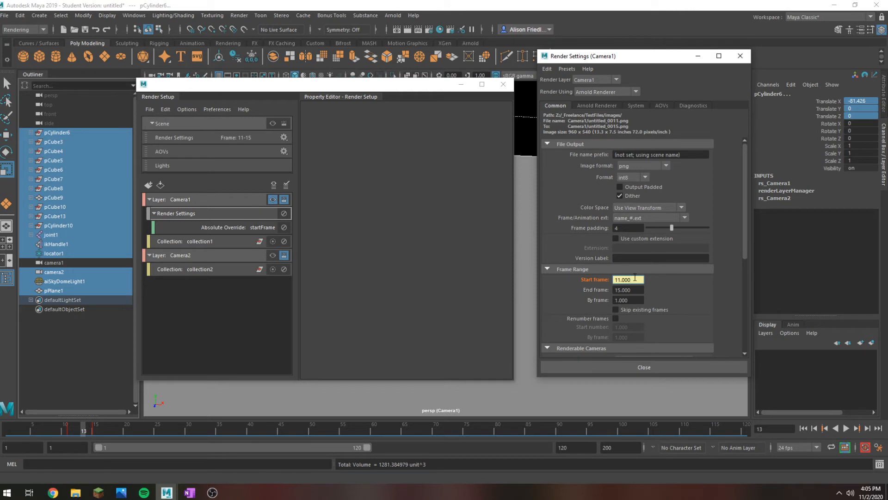
{"action": "left_click_drag", "start_coordinate": [636, 275], "coordinate": [579, 277]}
{"action": "type", "text": "1"}
{"action": "key", "text": "Tab"}
- Create an absolute override for the Camera1 layer's end frame and set it to 10
{"action": "right_click", "coordinate": [598, 290]}
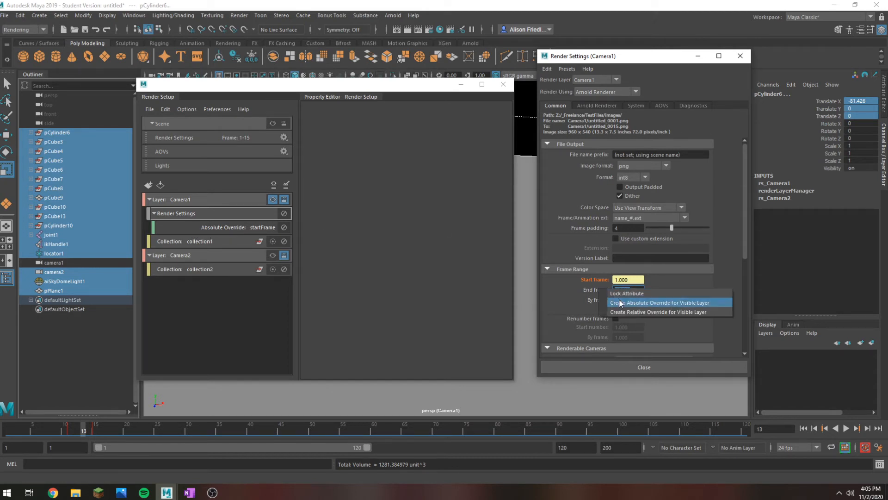
{"action": "left_click", "coordinate": [634, 300]}
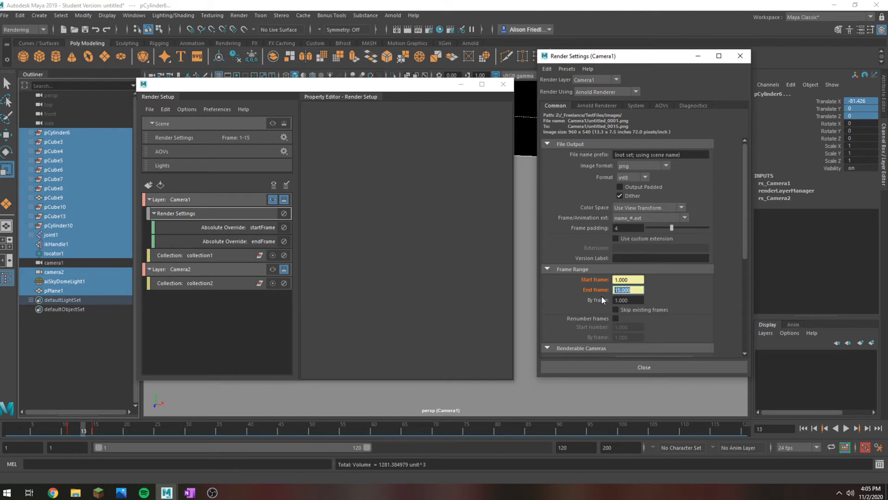
{"action": "type", "text": "10"}
{"action": "key", "text": "Tab"}
- Create an absolute override for the Camera1 layer's renderable camera and choose camera1 as the renderable camera
{"action": "scroll", "coordinate": [675, 266], "scroll_direction": "down", "scroll_amount": 2}
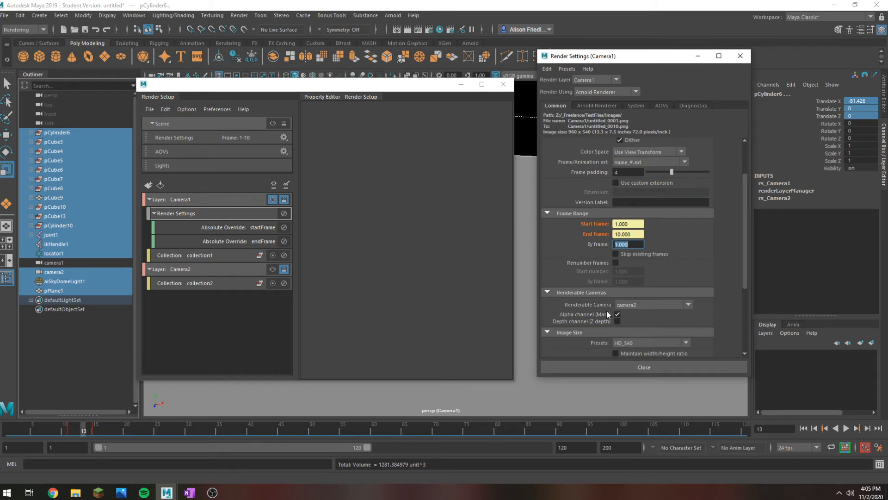
{"action": "right_click", "coordinate": [592, 305]}
{"action": "left_click", "coordinate": [620, 318]}
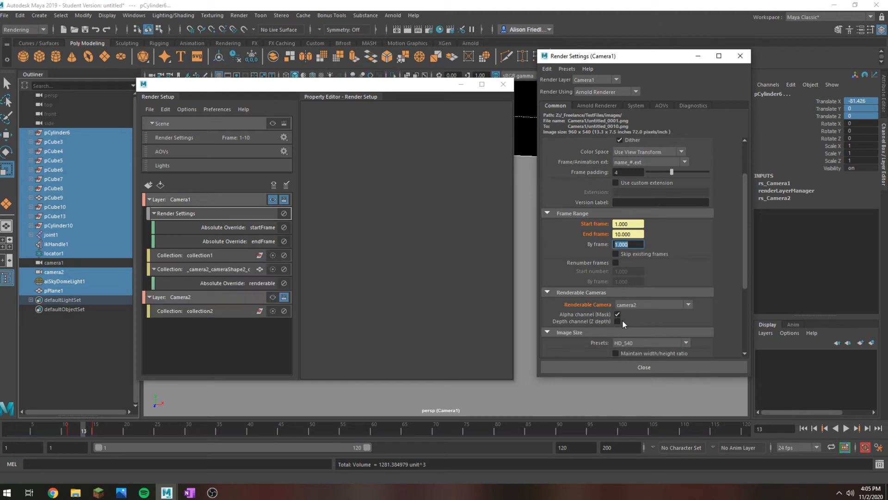
{"action": "left_click", "coordinate": [640, 305]}
{"action": "left_click", "coordinate": [644, 324]}
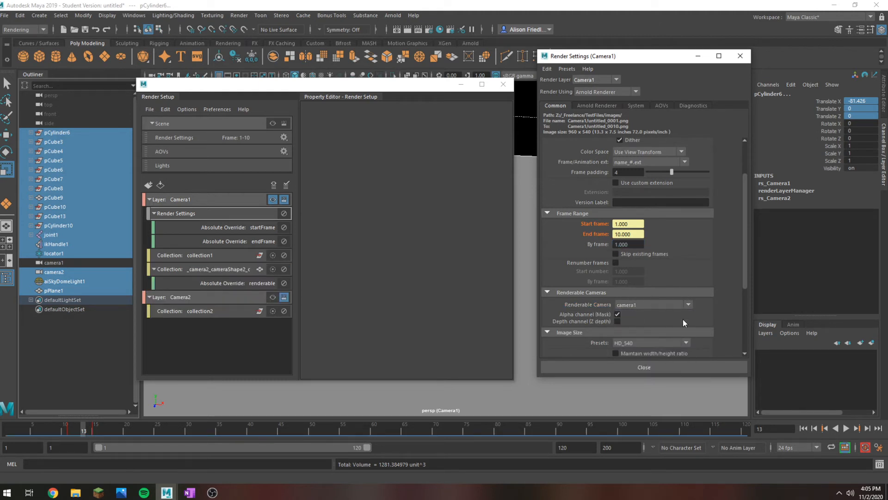
- Switch to the Camera2 layer and create absolute overrides for its start frame and end frame
{"action": "left_click", "coordinate": [595, 101]}
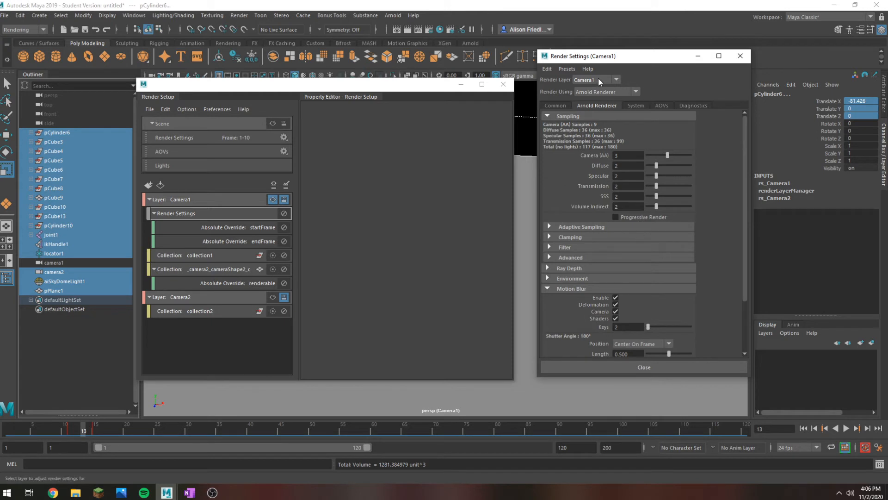
{"action": "left_click", "coordinate": [598, 79]}
{"action": "left_click", "coordinate": [596, 89]}
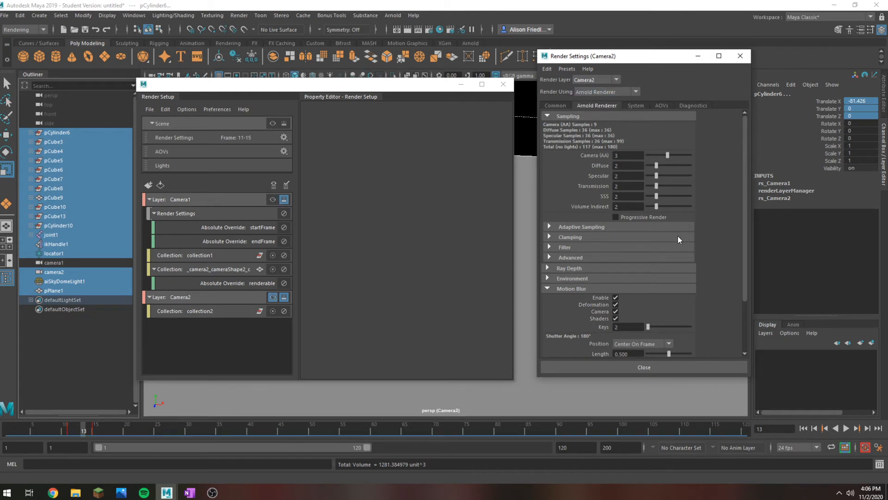
{"action": "left_click", "coordinate": [558, 106]}
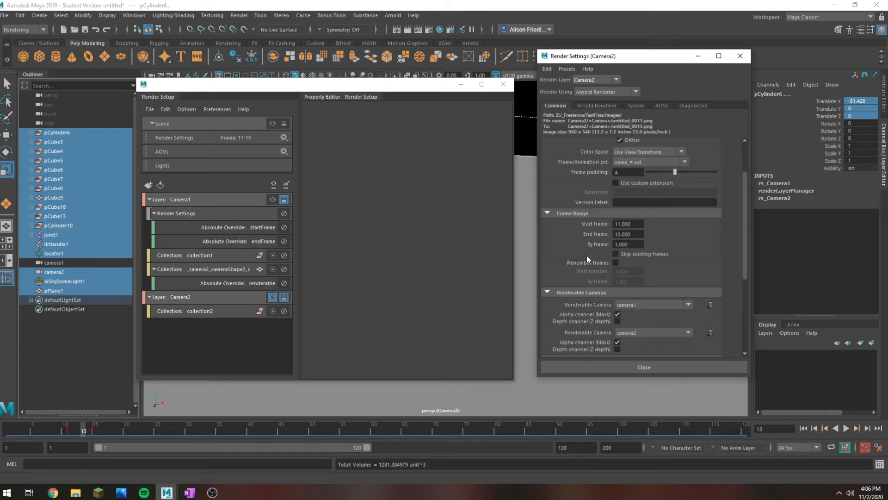
{"action": "scroll", "coordinate": [601, 245], "scroll_direction": "up", "scroll_amount": 2}
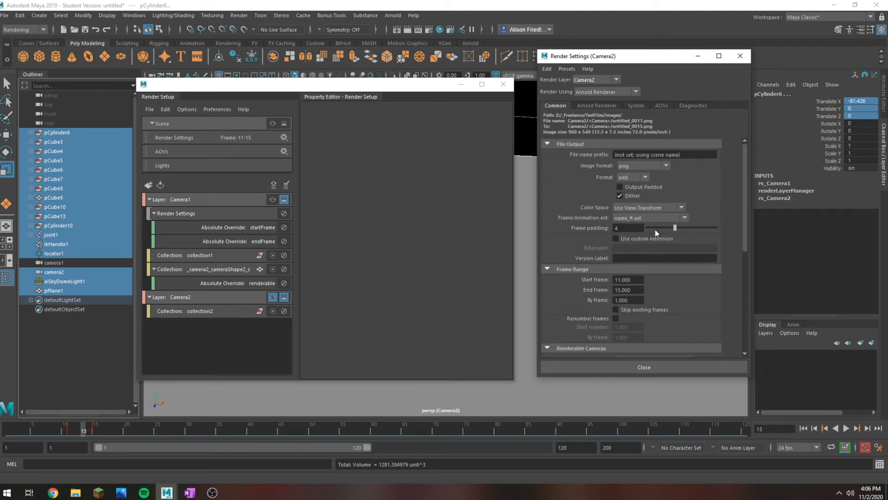
{"action": "scroll", "coordinate": [655, 229], "scroll_direction": "down", "scroll_amount": 3}
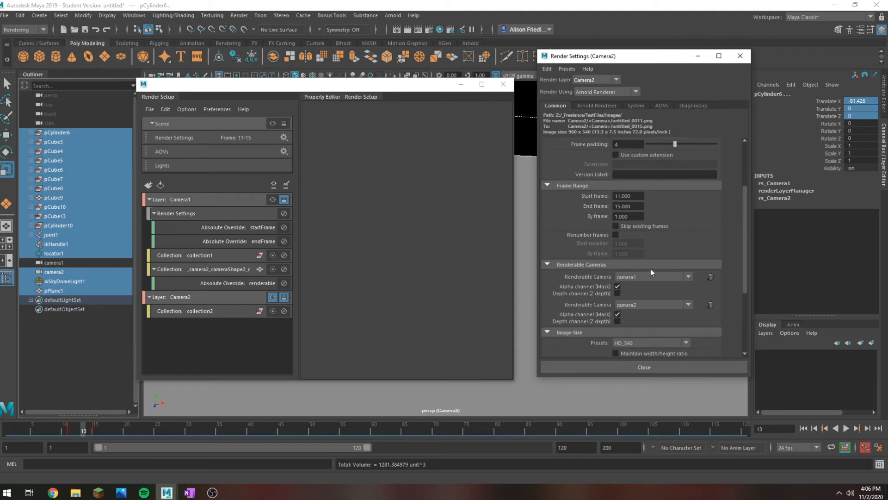
{"action": "right_click", "coordinate": [593, 195]}
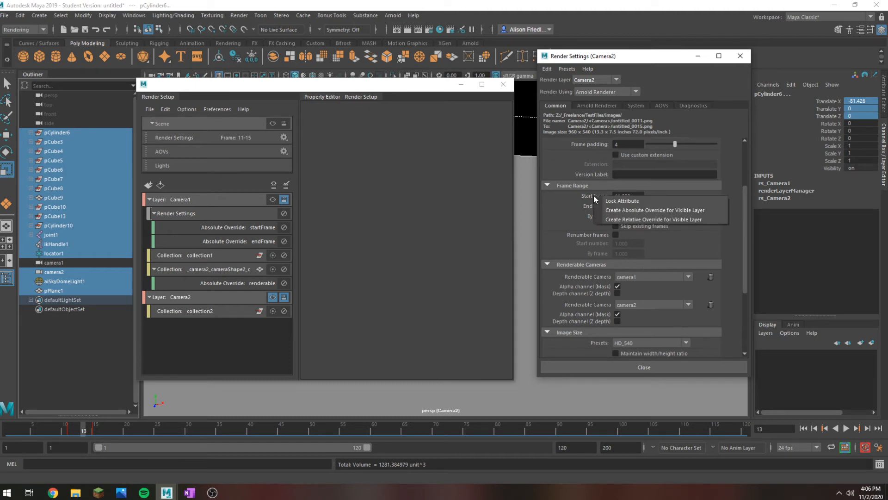
{"action": "left_click", "coordinate": [600, 209]}
{"action": "right_click", "coordinate": [597, 208]}
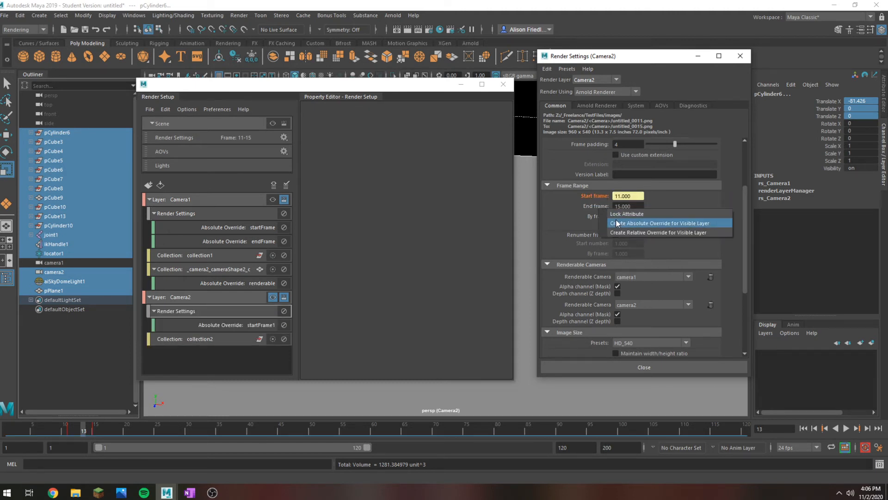
{"action": "left_click", "coordinate": [606, 222]}
- Show the master layer's render settings and set its start frame to 78
{"action": "left_click", "coordinate": [604, 81]}
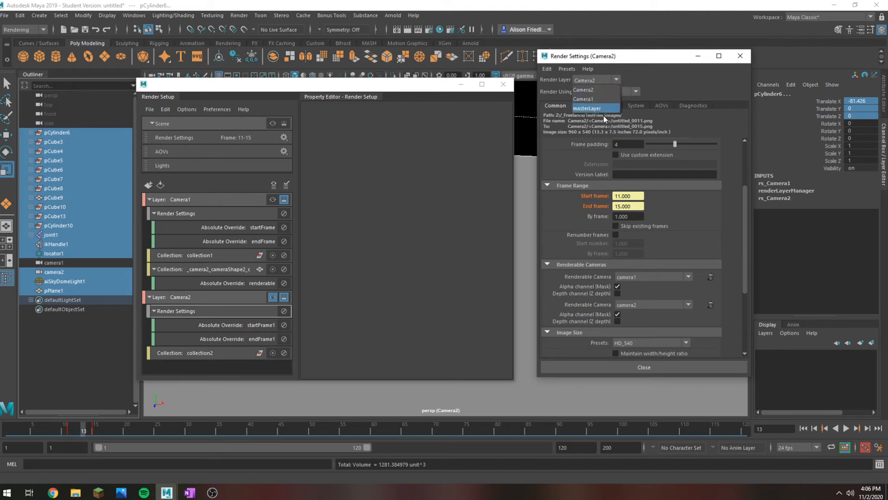
{"action": "left_click", "coordinate": [586, 108]}
{"action": "left_click_drag", "start_coordinate": [638, 197], "coordinate": [586, 195]}
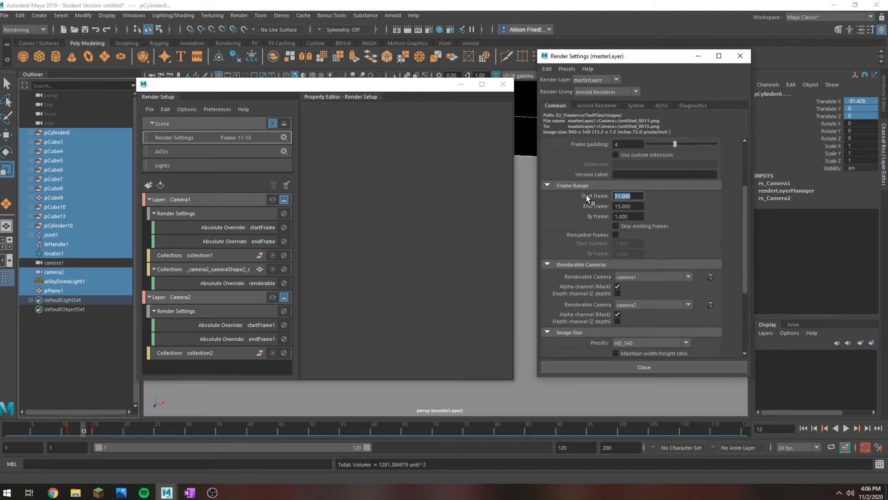
{"action": "type", "text": "78"}
{"action": "key", "text": "Return"}
- On the Camera2 layer, remove camera1 from the renderable cameras and create an absolute override for camera2
{"action": "left_click", "coordinate": [597, 80]}
{"action": "left_click", "coordinate": [600, 98]}
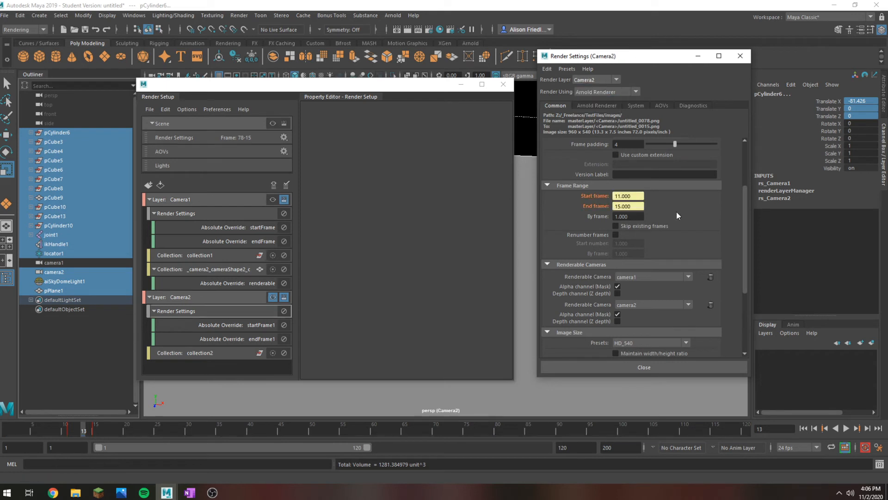
{"action": "left_click", "coordinate": [711, 277]}
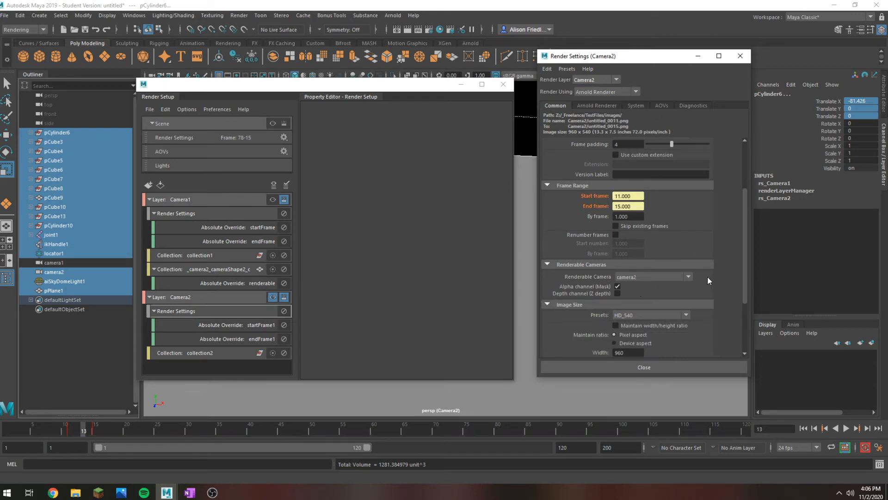
{"action": "right_click", "coordinate": [604, 276]}
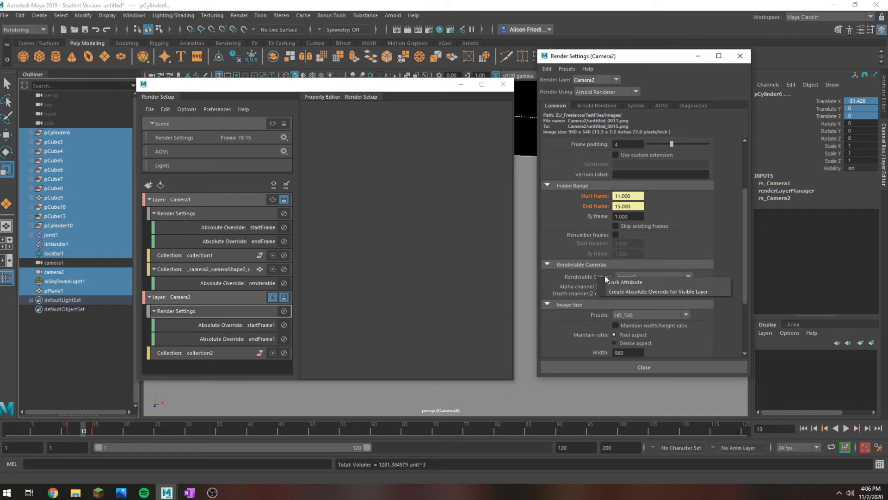
{"action": "left_click", "coordinate": [634, 288]}
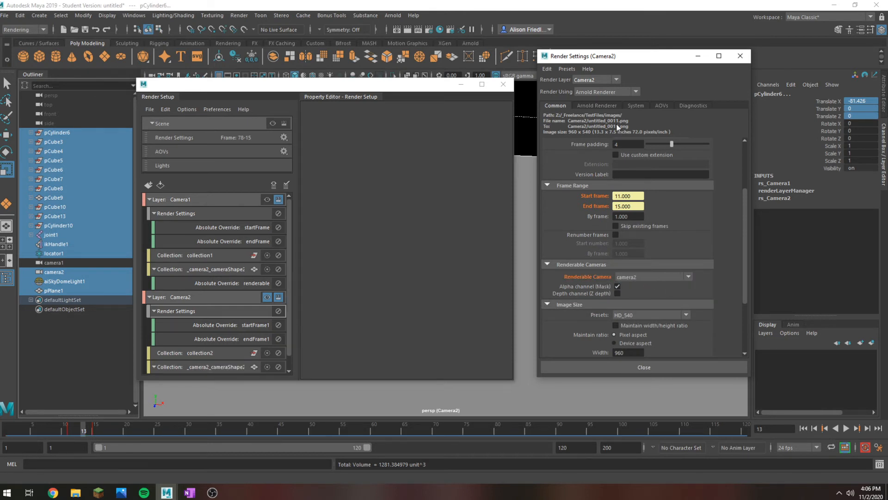
- On the Camera1 layer, choose camera1 as the renderable camera and create an absolute override for it
{"action": "left_click", "coordinate": [598, 81]}
{"action": "left_click", "coordinate": [601, 101]}
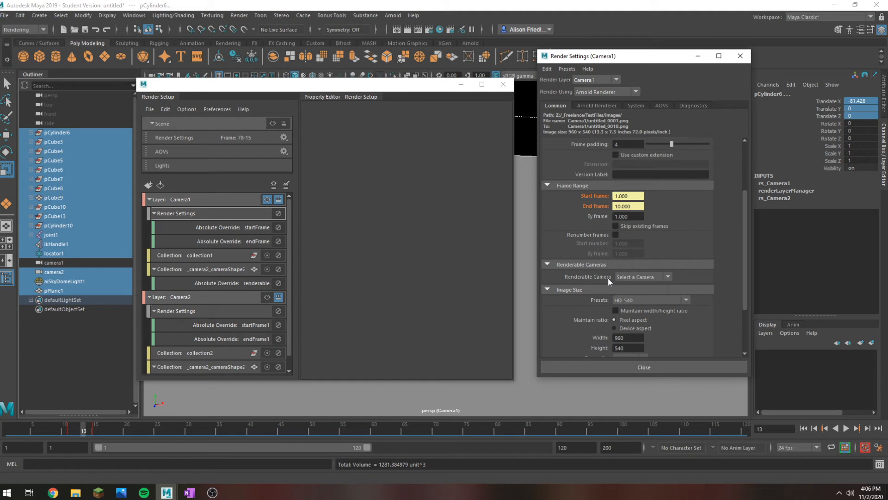
{"action": "left_click", "coordinate": [636, 277]}
{"action": "left_click", "coordinate": [647, 295]}
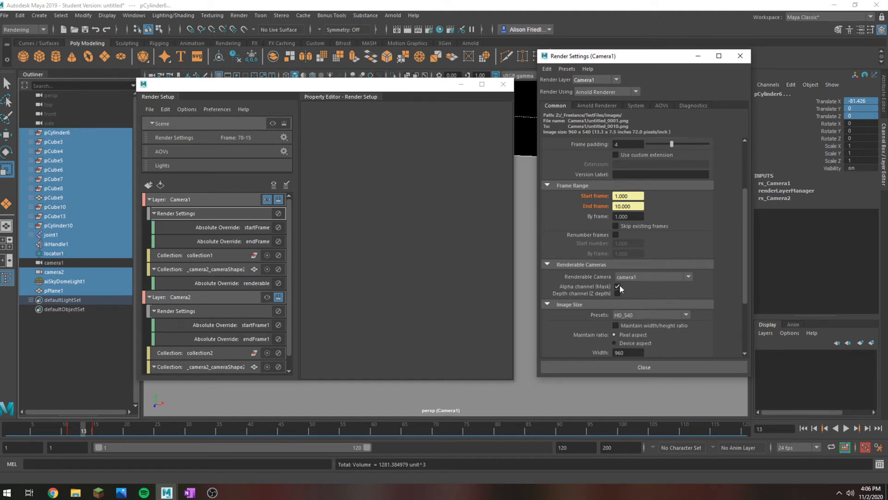
{"action": "right_click", "coordinate": [598, 278]}
{"action": "left_click", "coordinate": [612, 294]}
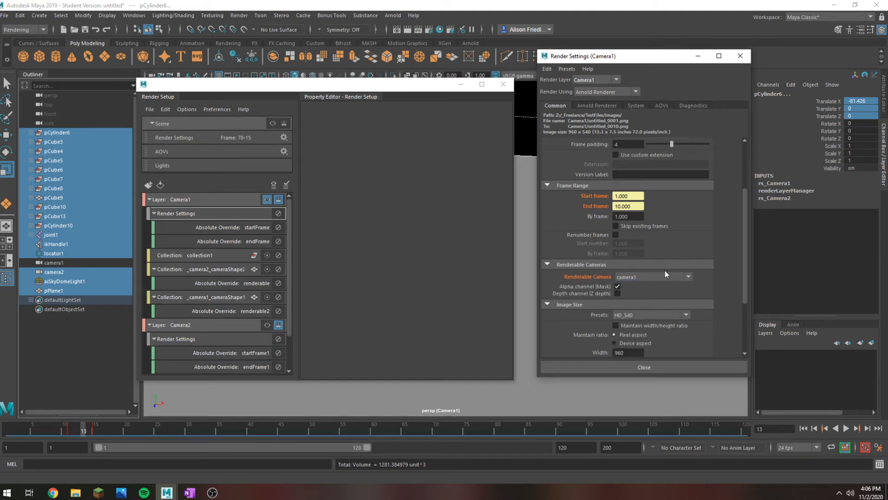
- Compare the renderable cameras of the Camera2 and master layers, and make camera1 non-renderable on the Camera2 layer
{"action": "left_click", "coordinate": [587, 81]}
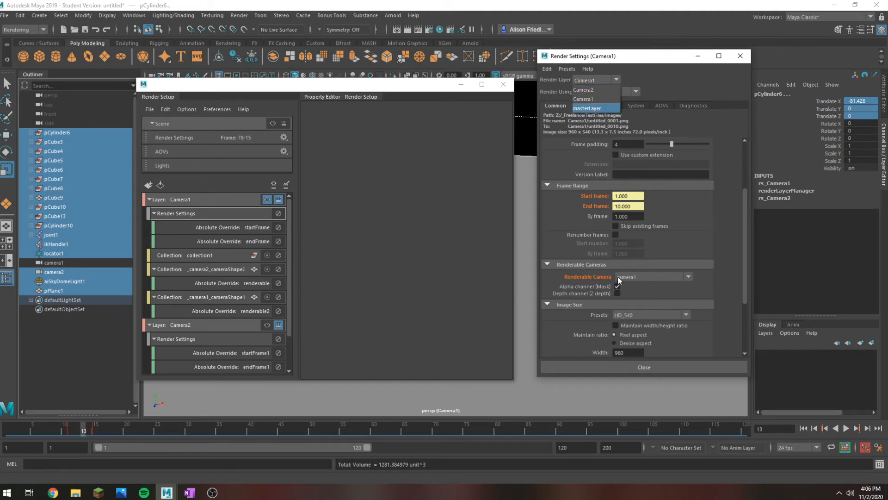
{"action": "left_click", "coordinate": [592, 92]}
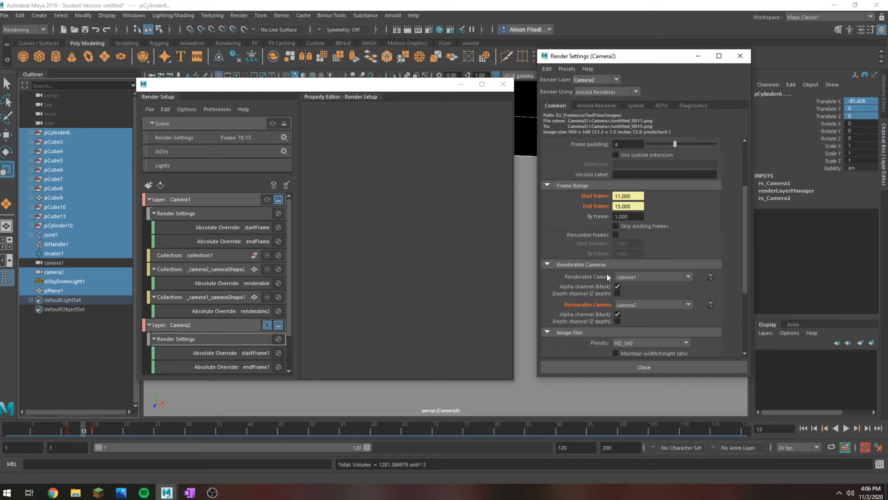
{"action": "left_click", "coordinate": [590, 82]}
{"action": "left_click", "coordinate": [595, 88]}
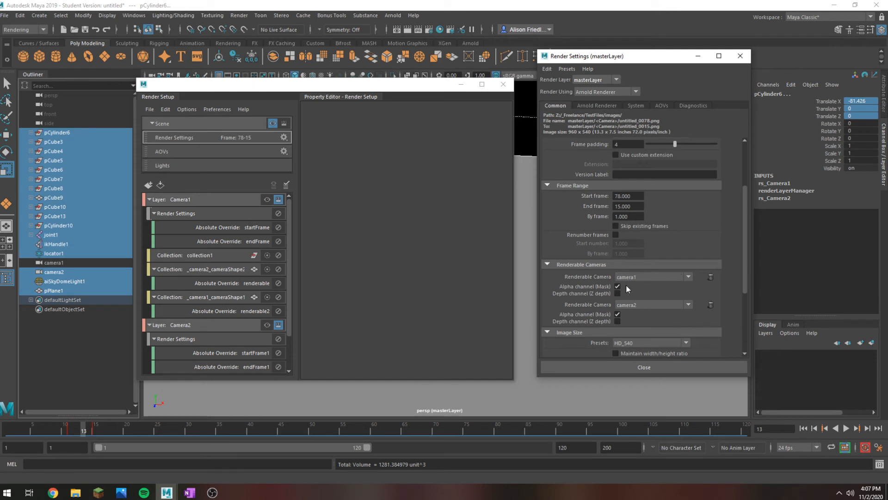
{"action": "left_click", "coordinate": [604, 80]}
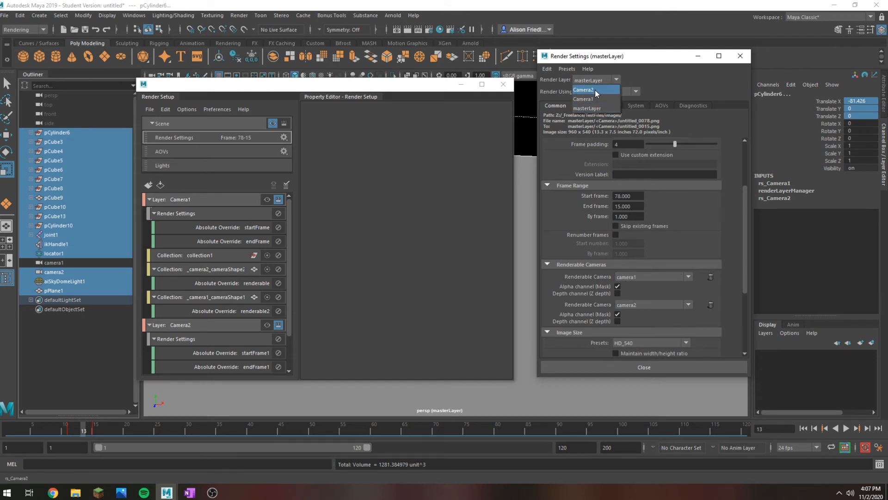
{"action": "left_click", "coordinate": [595, 90]}
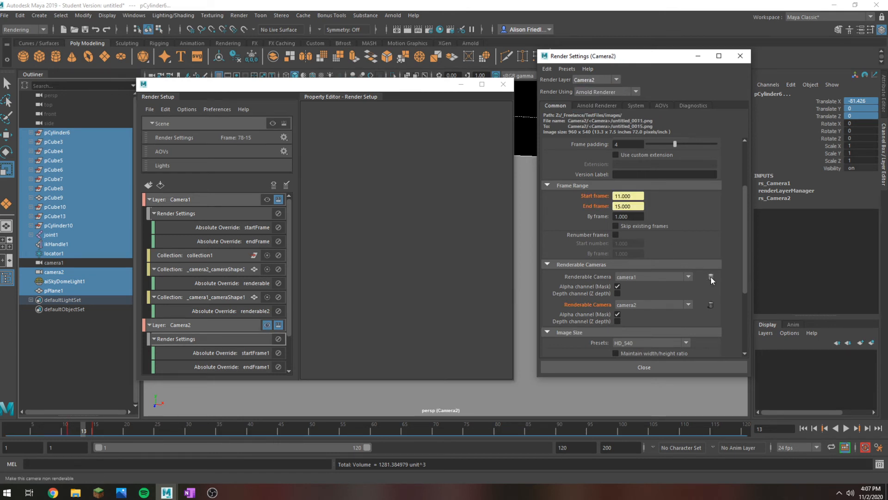
{"action": "left_click", "coordinate": [711, 277]}
- Check the frame range and renderable camera of the Camera1 and Camera2 layers in turn, ending on Camera1
{"action": "left_click", "coordinate": [597, 80]}
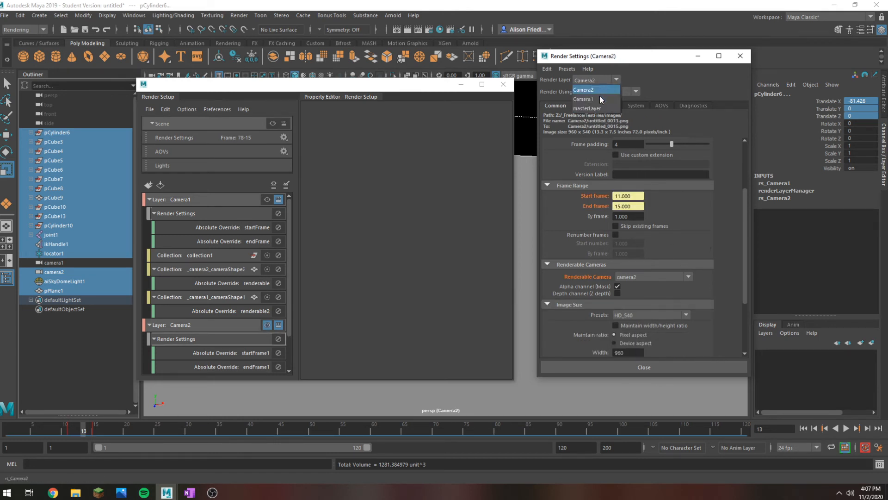
{"action": "left_click", "coordinate": [600, 99]}
{"action": "left_click", "coordinate": [592, 80]}
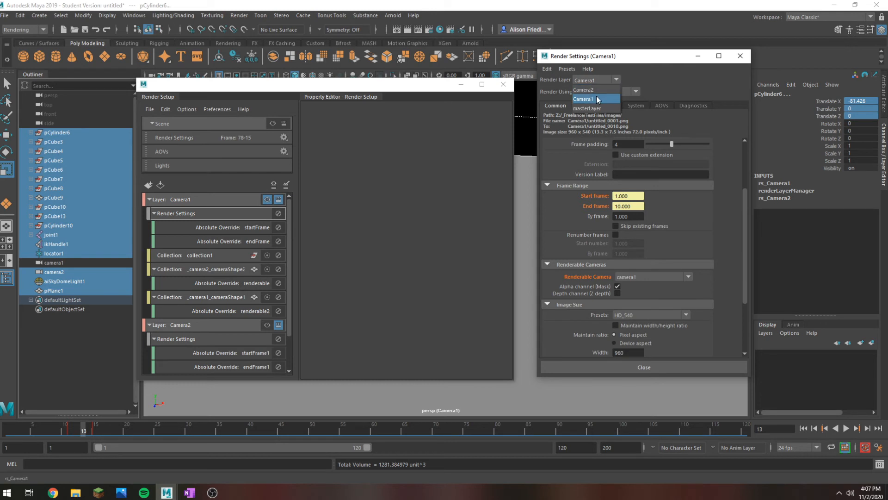
{"action": "left_click", "coordinate": [593, 90]}
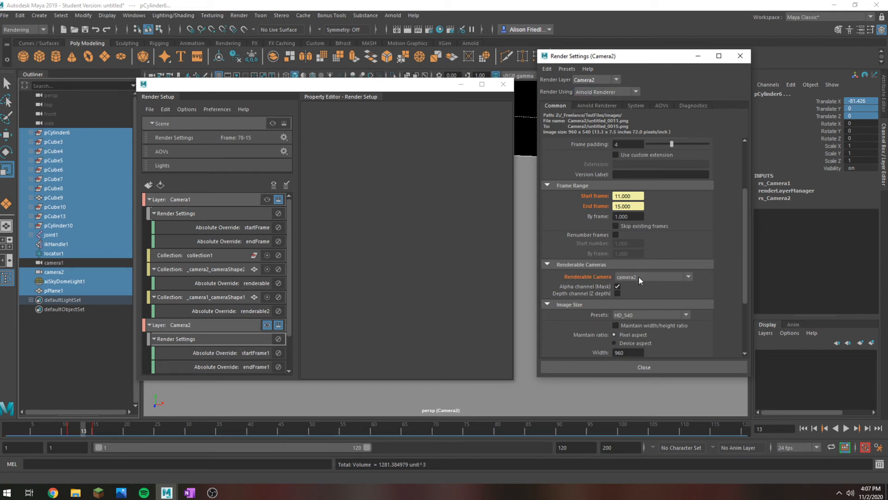
{"action": "left_click", "coordinate": [594, 79]}
{"action": "left_click", "coordinate": [586, 95]}
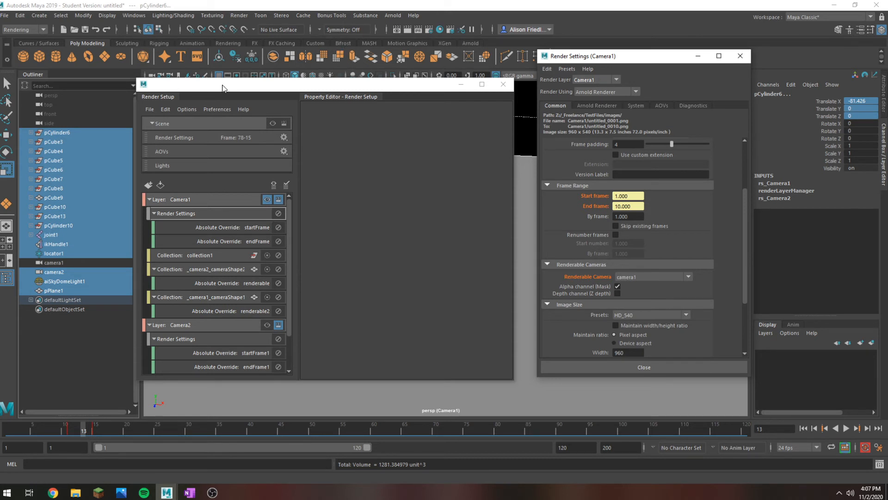
- Open the Render Sequence options and check them against the render toggles of the scene and layers in Render Setup
{"action": "left_click", "coordinate": [240, 15]}
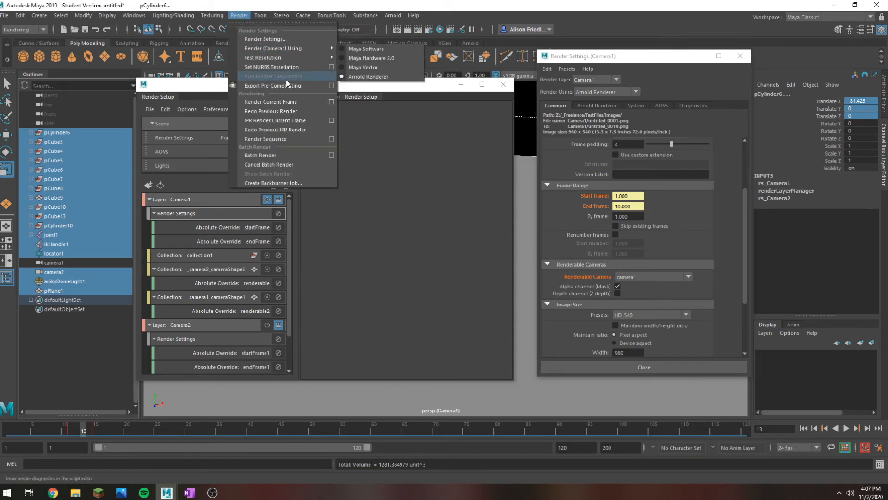
{"action": "left_click", "coordinate": [329, 139]}
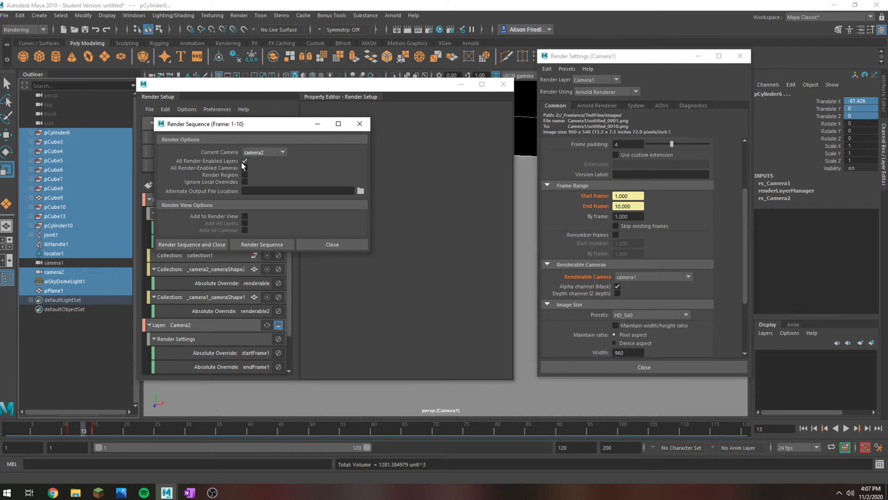
{"action": "left_click_drag", "start_coordinate": [260, 129], "coordinate": [528, 90]}
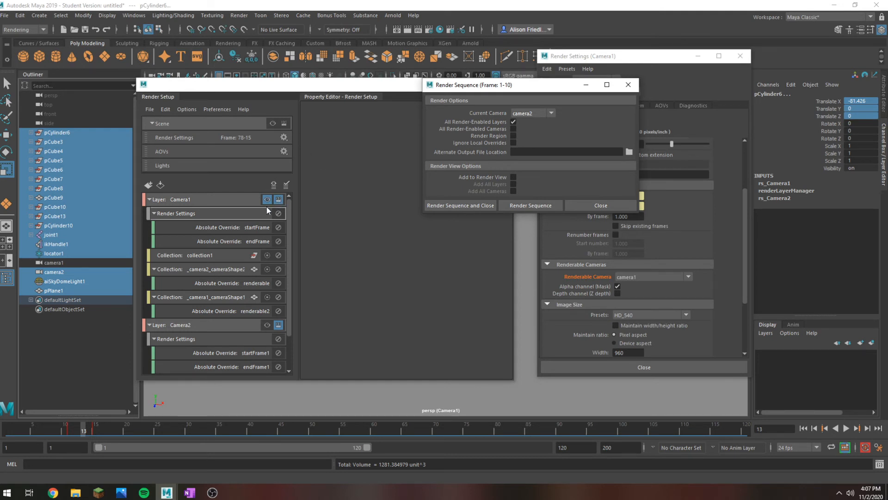
{"action": "left_click", "coordinate": [284, 125]}
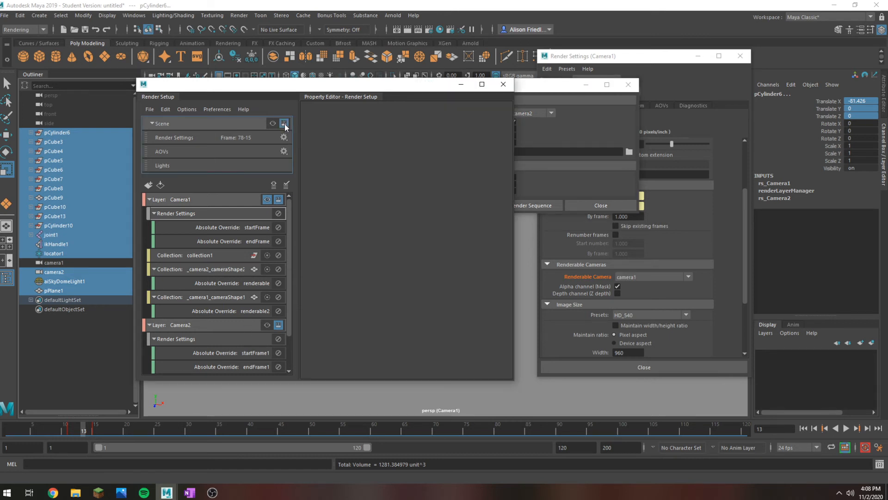
{"action": "left_click", "coordinate": [589, 123]}
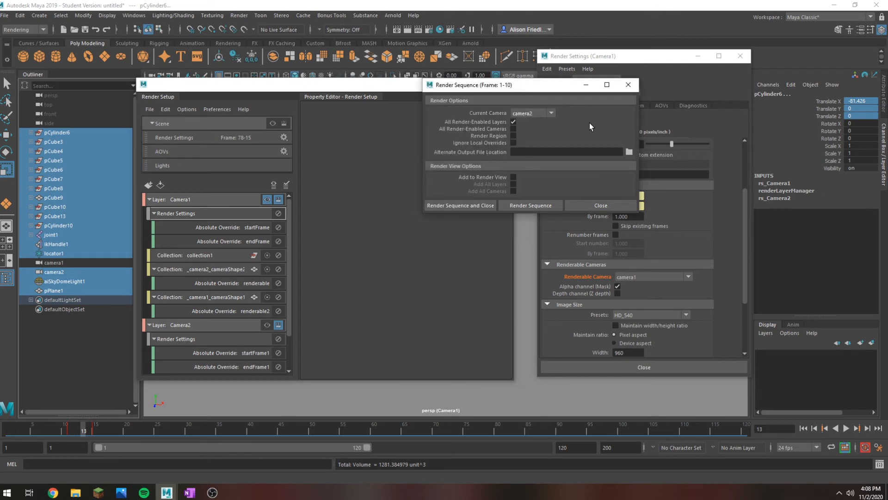
- Try the All Render-Enabled Cameras option, check the renderable camera of masterLayer, and turn the option off again
{"action": "left_click", "coordinate": [512, 128]}
{"action": "left_click_drag", "start_coordinate": [517, 90], "coordinate": [403, 98]}
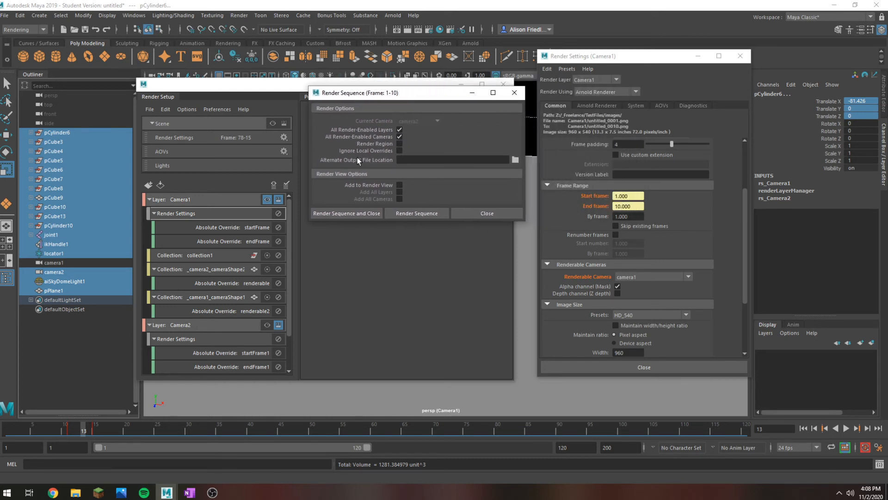
{"action": "left_click", "coordinate": [609, 92]}
{"action": "left_click", "coordinate": [596, 78]}
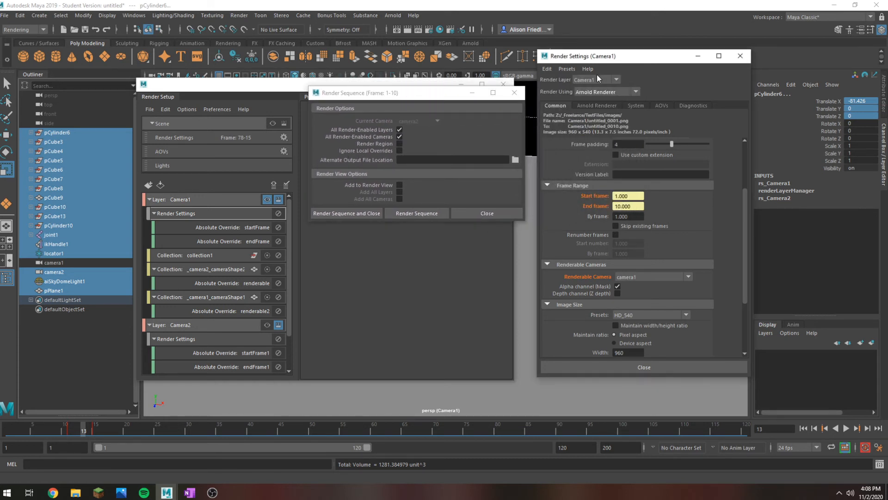
{"action": "left_click", "coordinate": [596, 78]}
{"action": "left_click", "coordinate": [587, 109]}
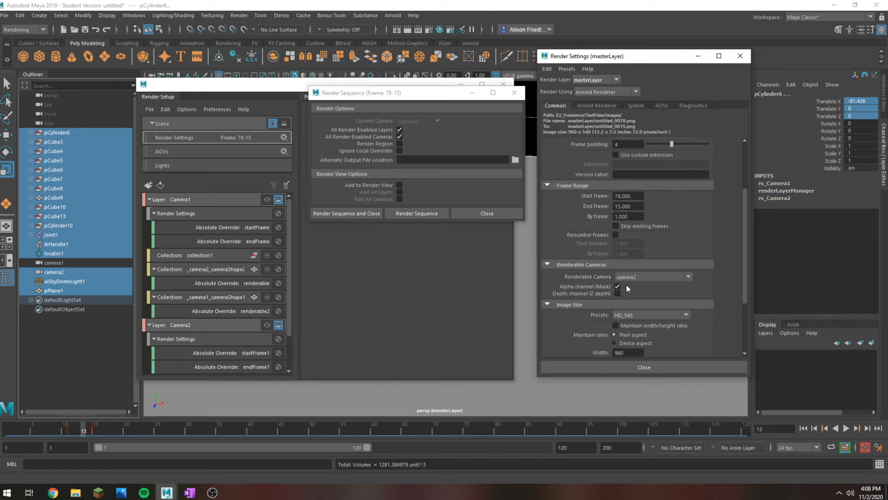
{"action": "left_click", "coordinate": [399, 137]}
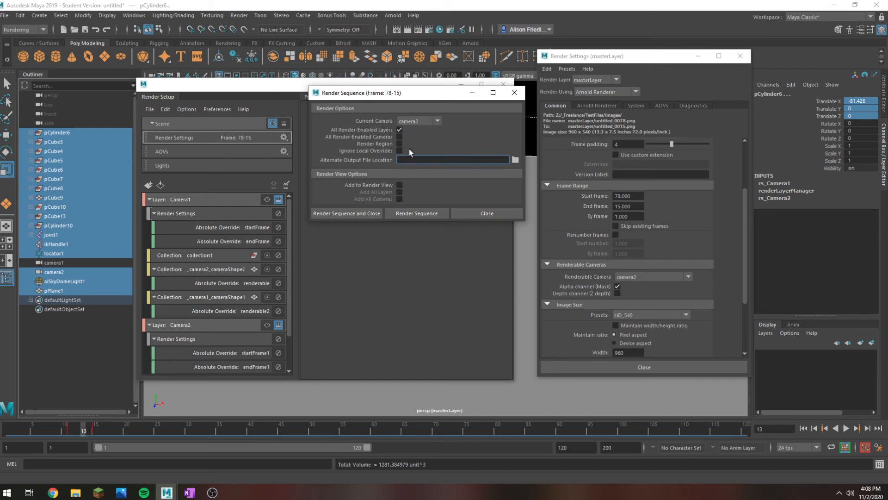
- Switch to File Explorer and delete the old Cam1 and Cam2 folders from the project's scenes folder
{"action": "left_click", "coordinate": [75, 492]}
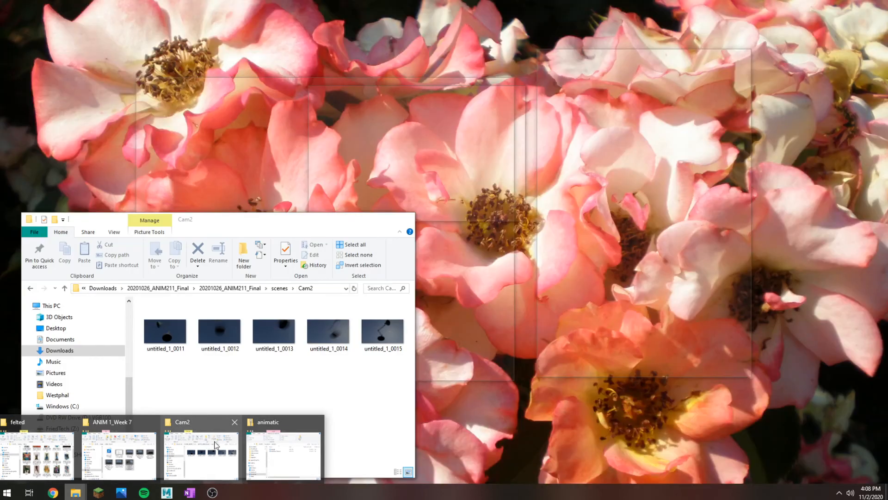
{"action": "left_click", "coordinate": [211, 445]}
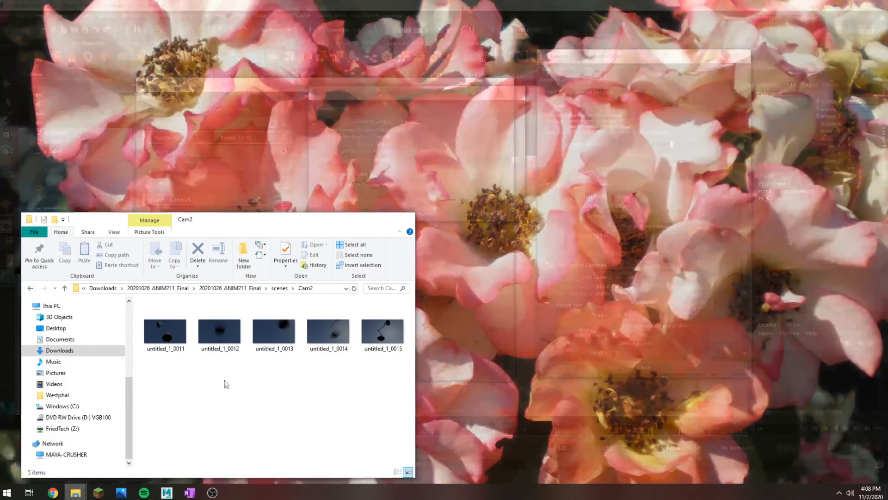
{"action": "left_click", "coordinate": [279, 288]}
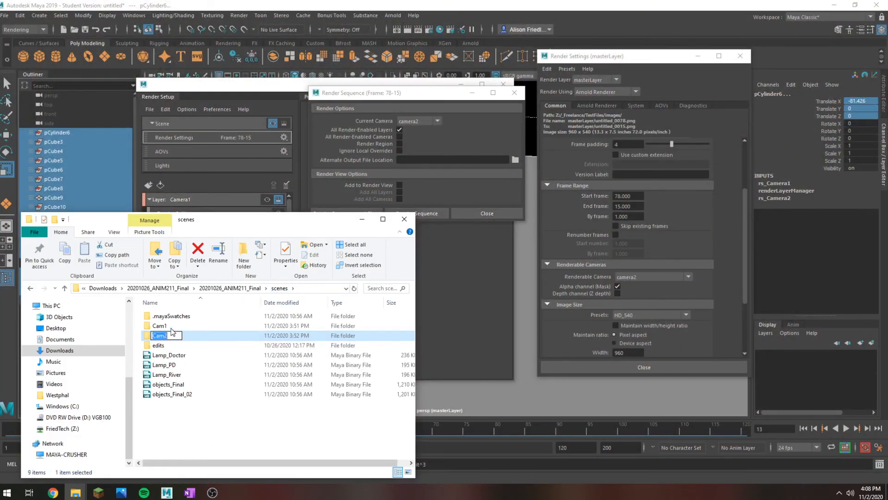
{"action": "left_click", "coordinate": [171, 327]}
{"action": "left_click", "coordinate": [177, 333], "text": "shift"}
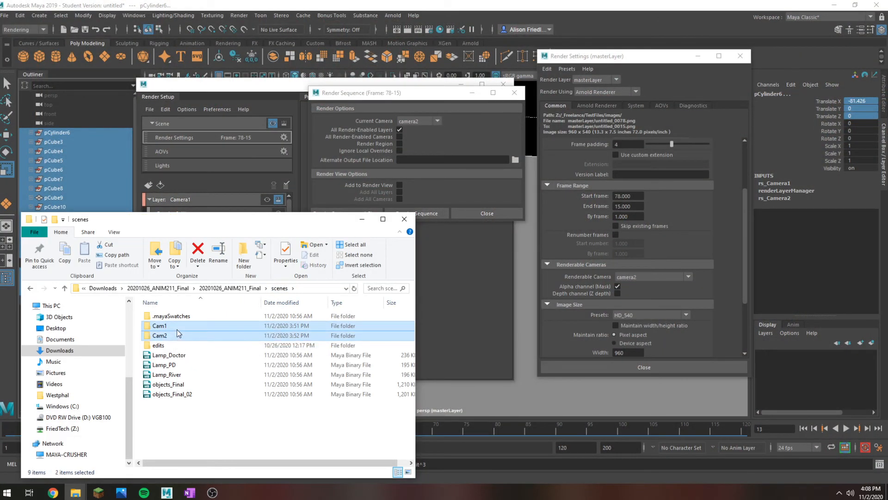
{"action": "key", "text": "Delete"}
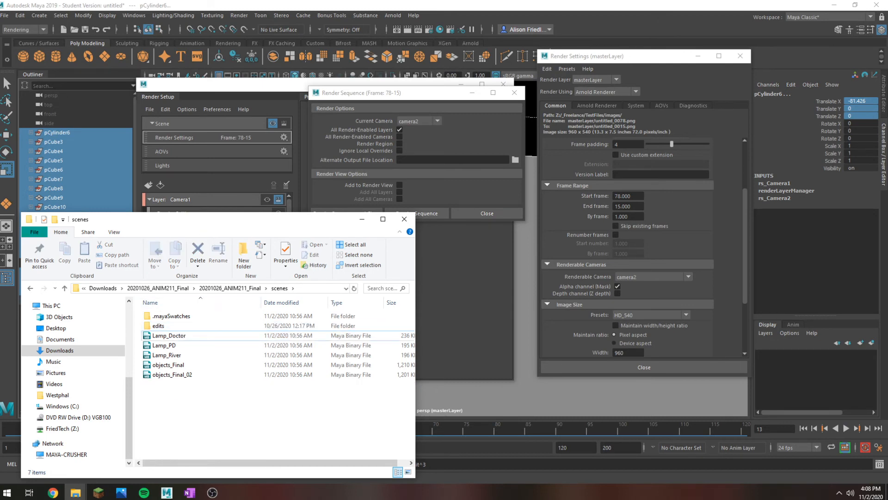
{"action": "left_click", "coordinate": [405, 219]}
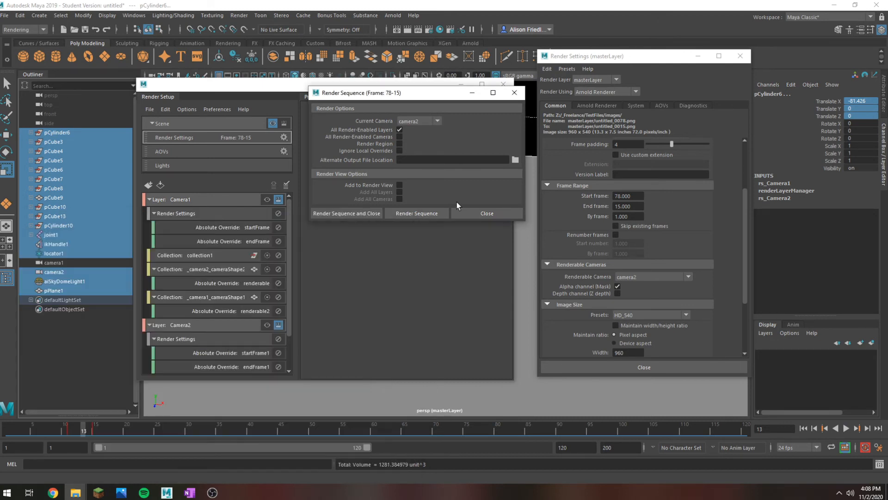
- Try to render the sequence with masterLayer active, checking the scenes folder for output between attempts
{"action": "left_click", "coordinate": [437, 215]}
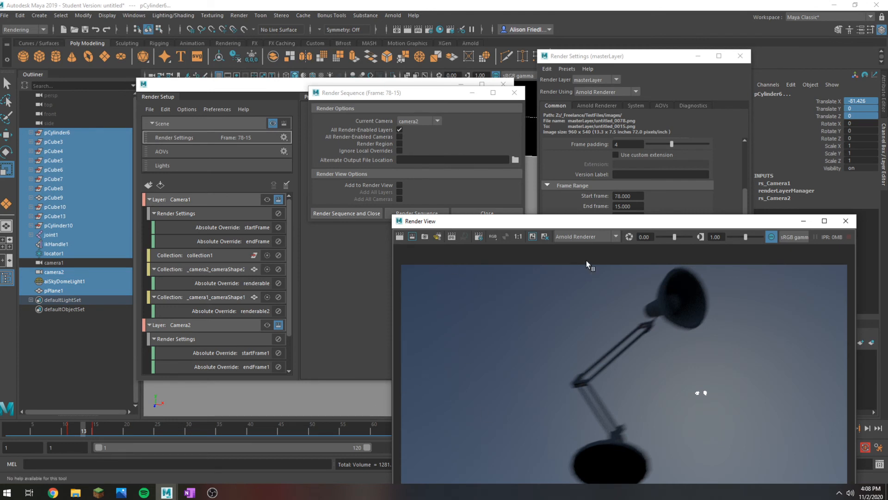
{"action": "left_click", "coordinate": [76, 492]}
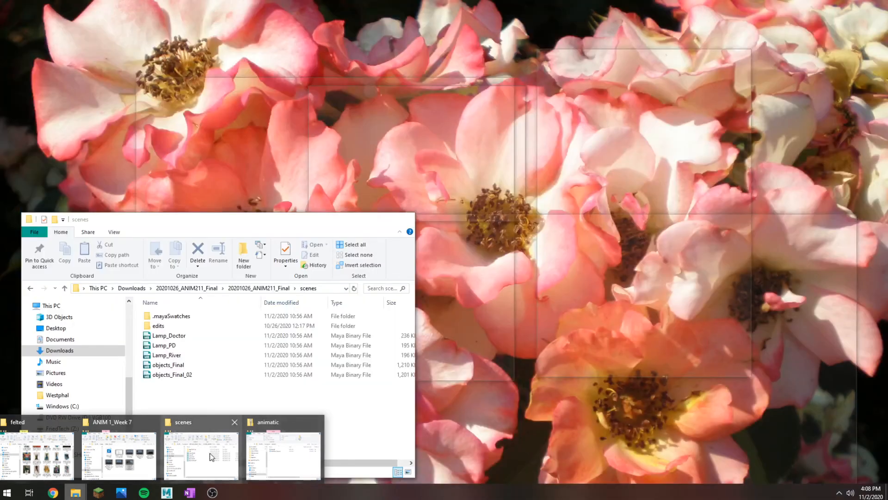
{"action": "left_click", "coordinate": [190, 439]}
{"action": "left_click_drag", "start_coordinate": [214, 219], "coordinate": [207, 94]}
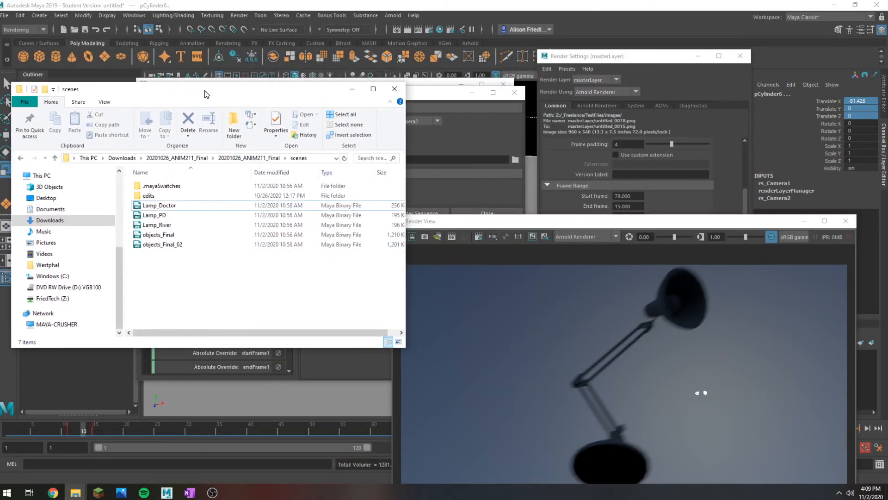
{"action": "left_click_drag", "start_coordinate": [450, 221], "coordinate": [451, 131]}
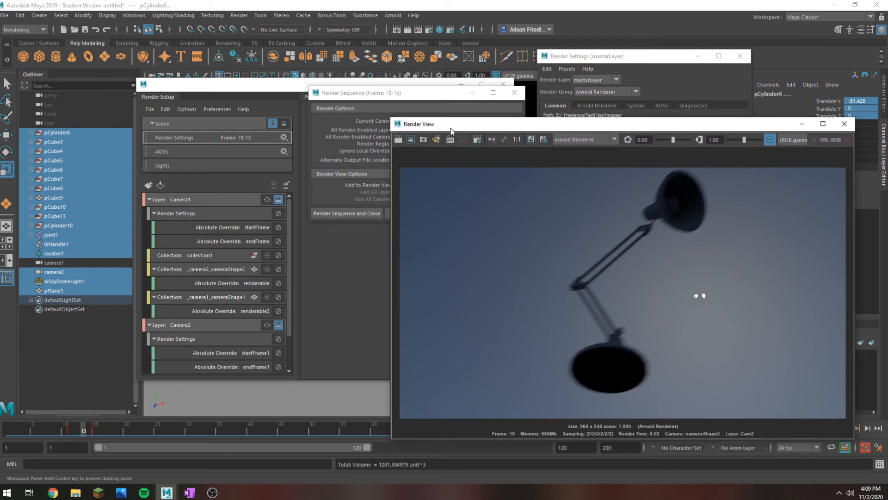
{"action": "left_click", "coordinate": [409, 92]}
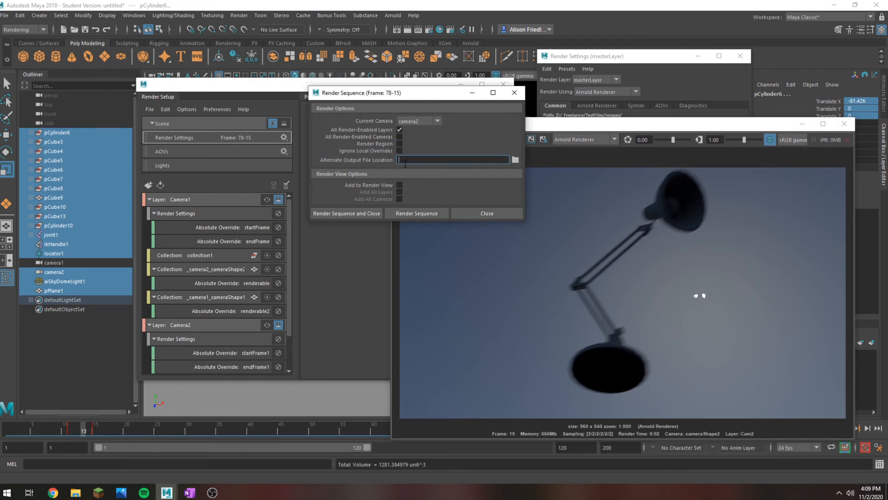
{"action": "left_click", "coordinate": [423, 214]}
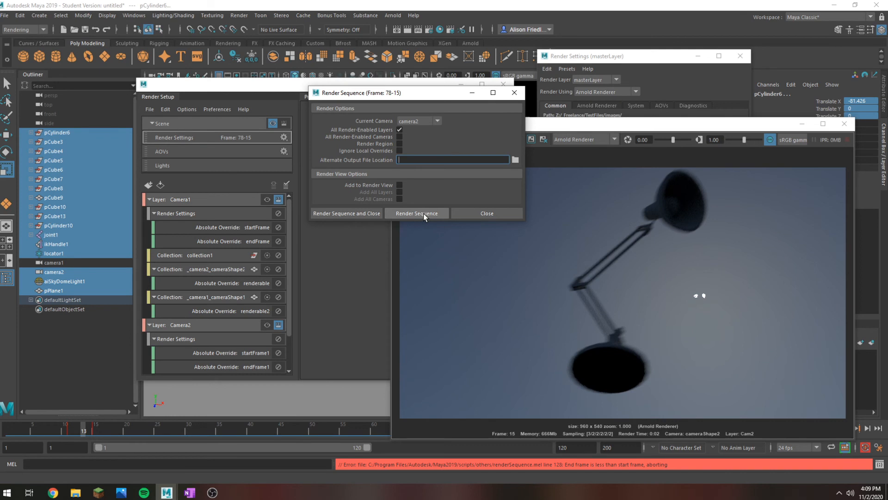
- Make Camera2 the active render layer and render the sequence for all render-enabled layers
{"action": "left_click", "coordinate": [602, 66]}
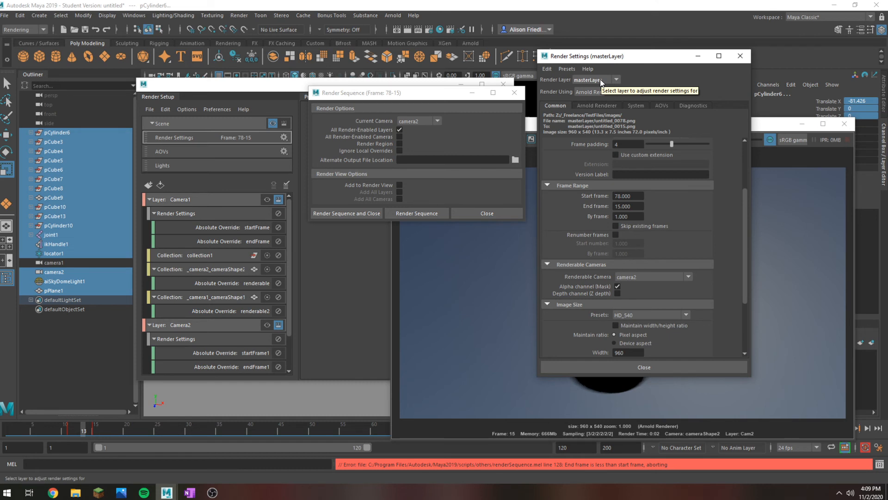
{"action": "left_click", "coordinate": [600, 81]}
{"action": "left_click", "coordinate": [608, 94]}
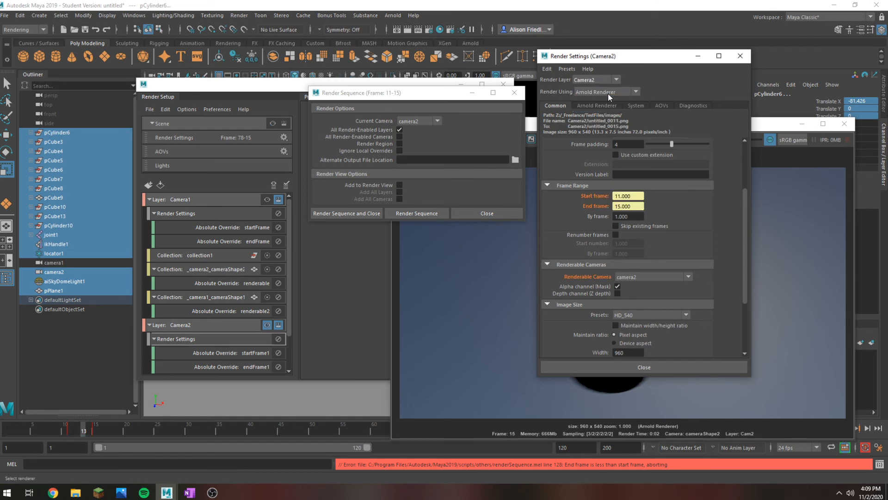
{"action": "left_click", "coordinate": [409, 215]}
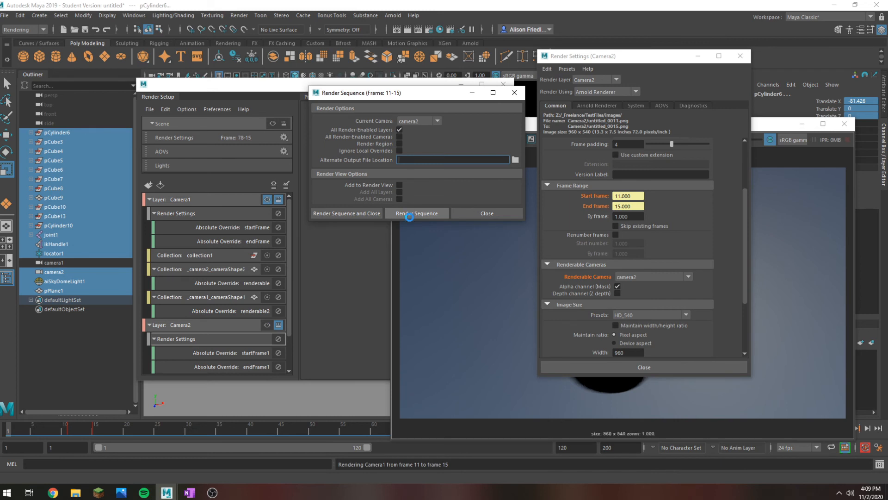
- Switch to File Explorer and inspect the rendered frames in the Camera1 and Camera2 output folders inside the scenes folder
{"action": "mouse_move", "coordinate": [78, 496]}
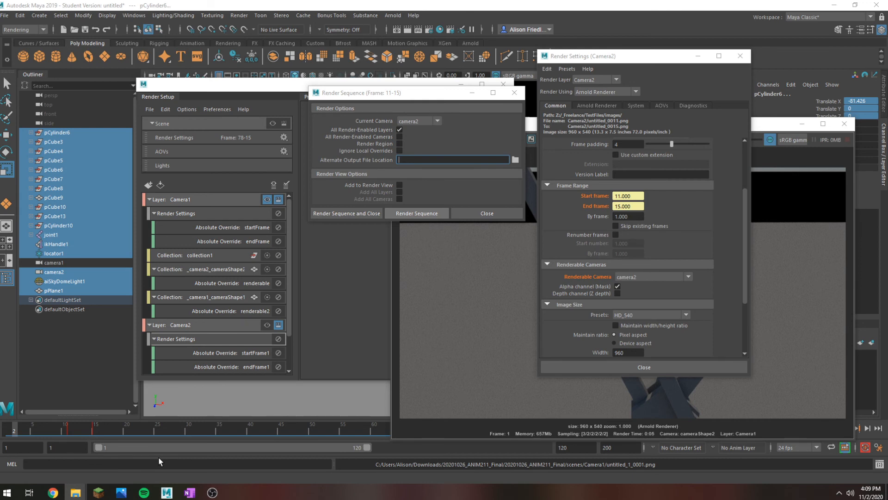
{"action": "left_click", "coordinate": [76, 493]}
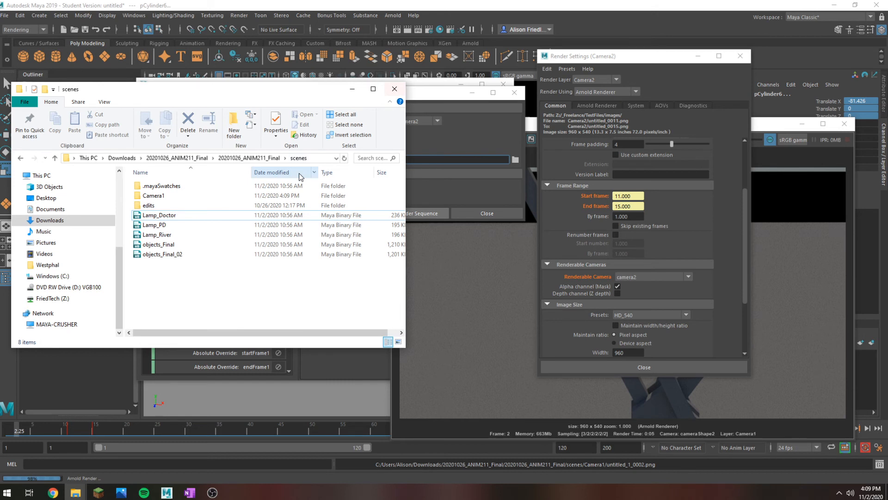
{"action": "left_click", "coordinate": [182, 196]}
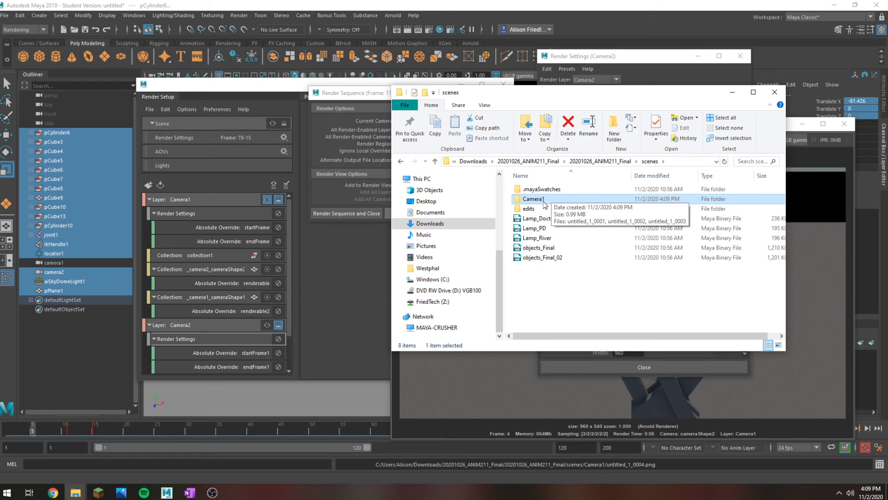
{"action": "double_click", "coordinate": [543, 200]}
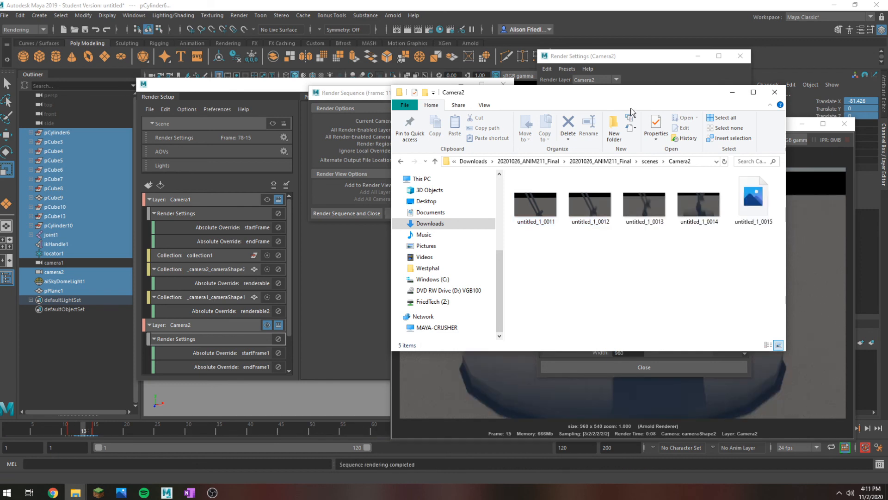
{"action": "left_click_drag", "start_coordinate": [617, 93], "coordinate": [268, 183]}
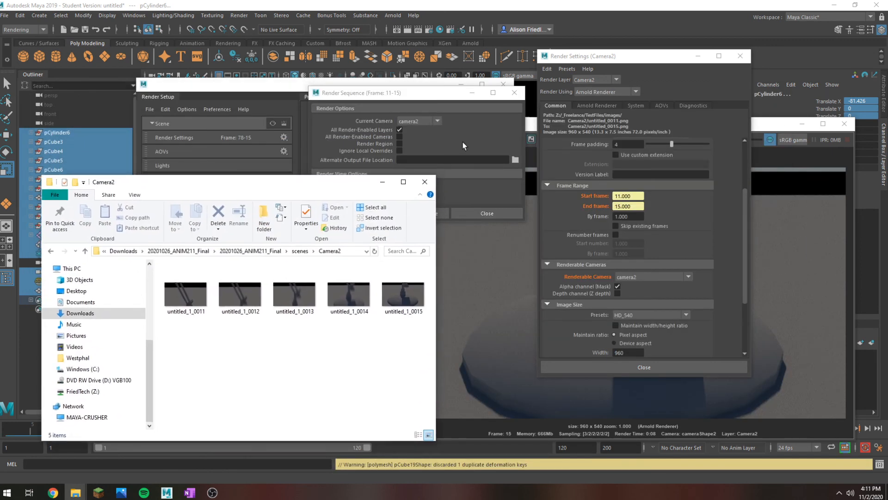
- Compare the Camera1 and Camera2 layers' render settings, finish on Camera1, and move the settings window clear of the rendered image
{"action": "left_click", "coordinate": [594, 82]}
{"action": "left_click", "coordinate": [593, 95]}
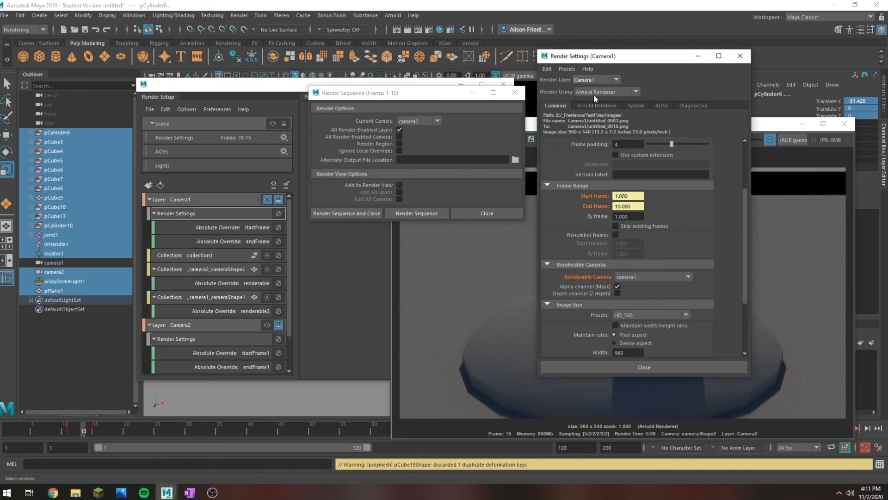
{"action": "left_click", "coordinate": [608, 78]}
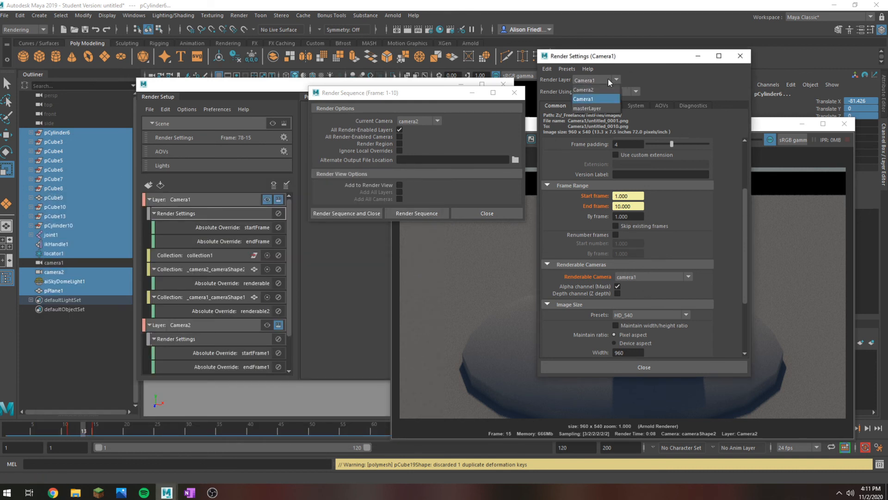
{"action": "left_click", "coordinate": [596, 101]}
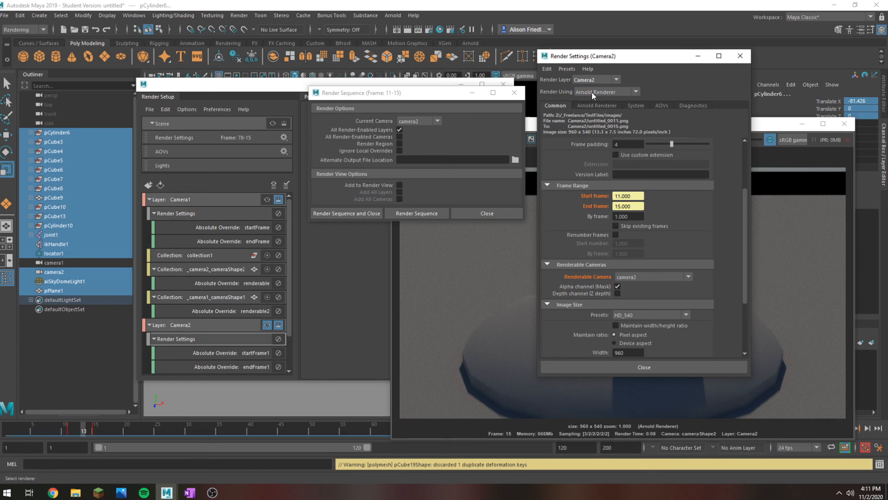
{"action": "left_click", "coordinate": [592, 78]}
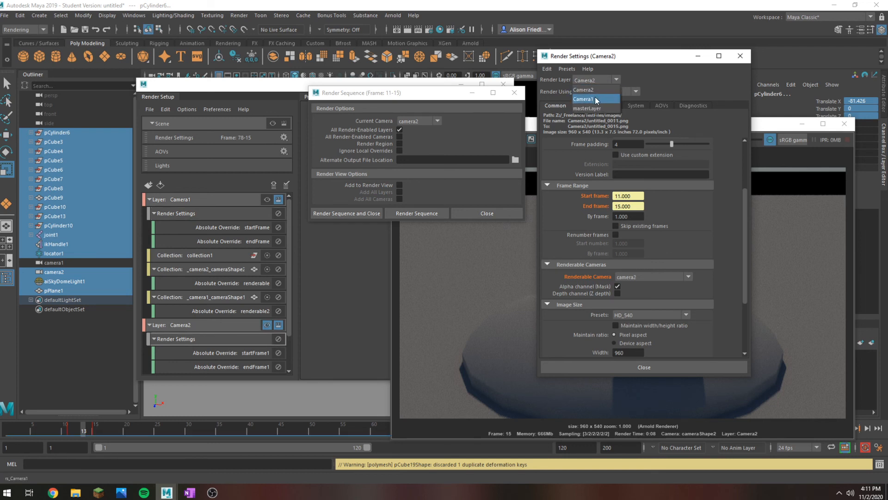
{"action": "left_click", "coordinate": [596, 99]}
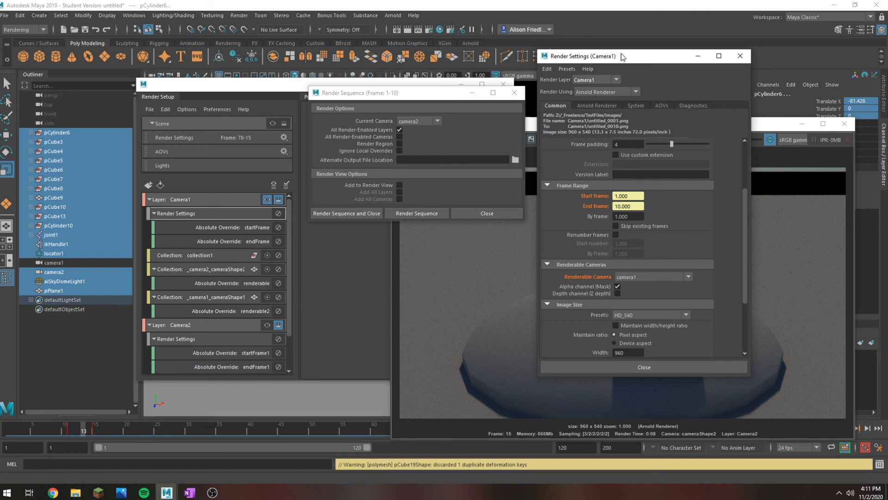
{"action": "left_click_drag", "start_coordinate": [623, 57], "coordinate": [151, 35]}
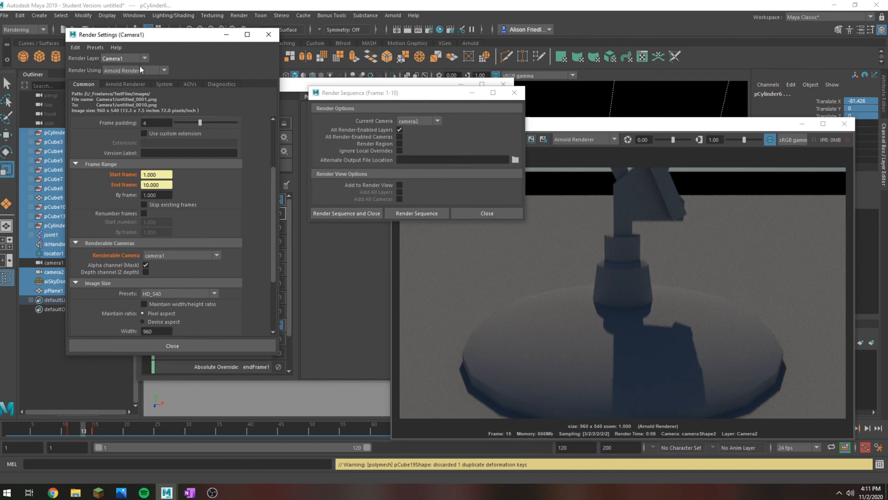